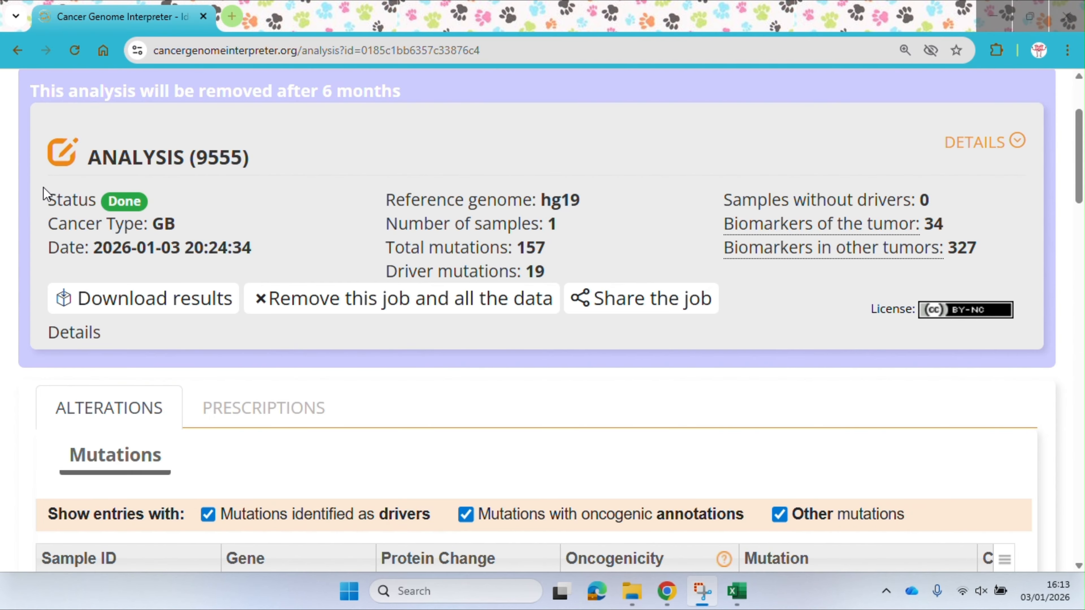
# Rename the analysis to L0065
pyautogui.click(66, 156)
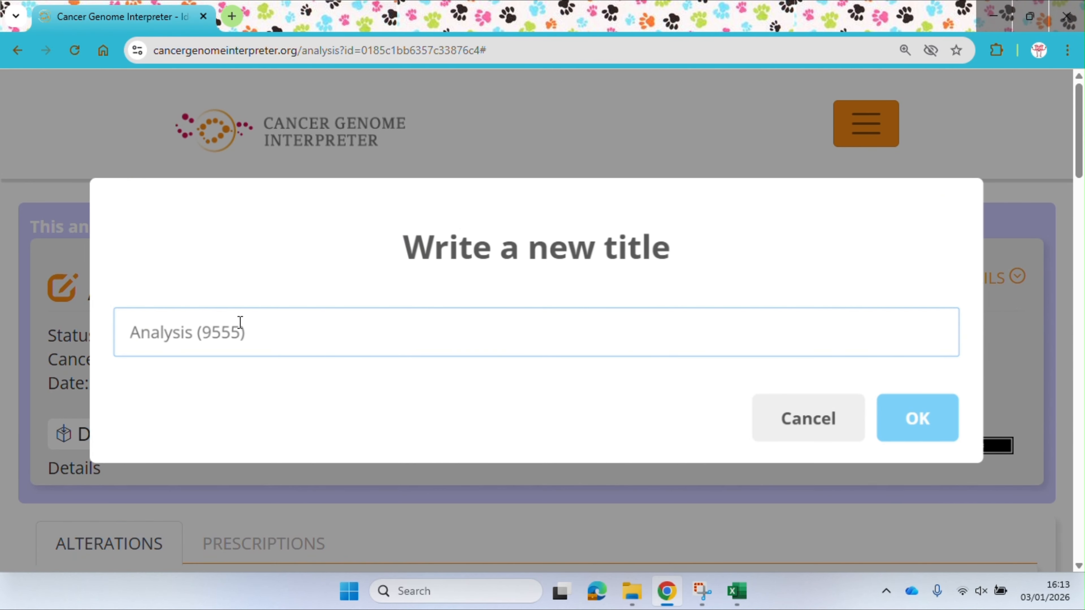
pyautogui.write('L0065')
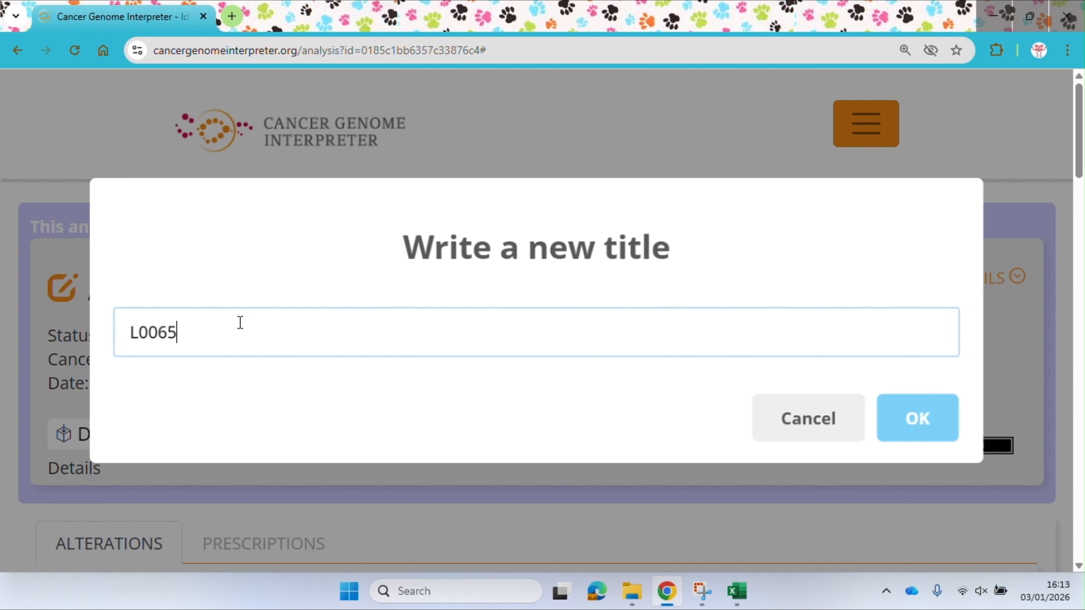
pyautogui.click(925, 439)
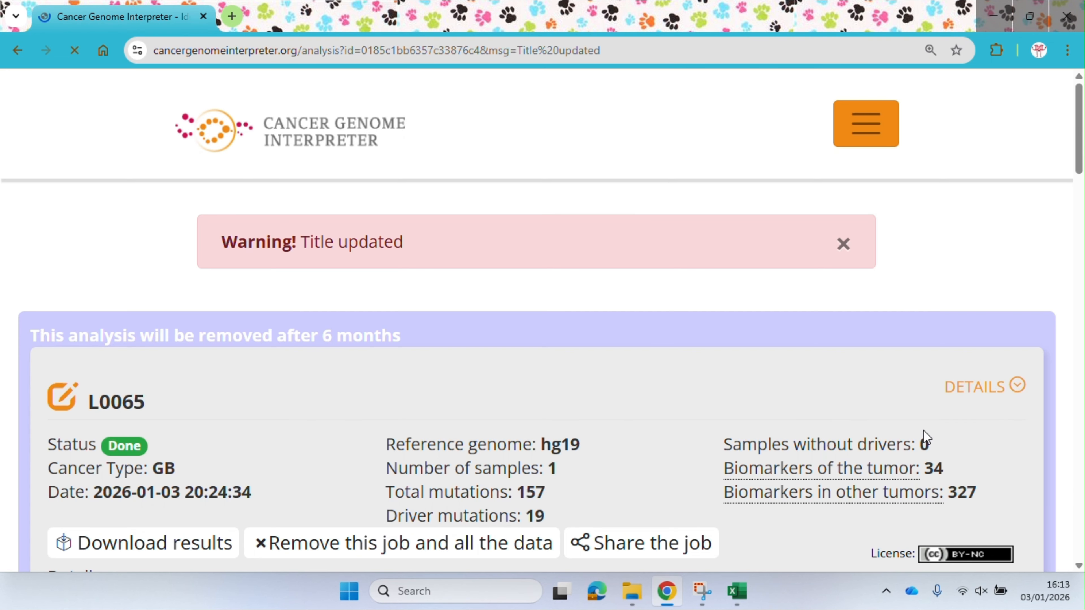
# Examine the analysis summary and the genes, protein changes and oncogenicity classifications listed in the Mutations table
pyautogui.scroll(-3, 309, 416)
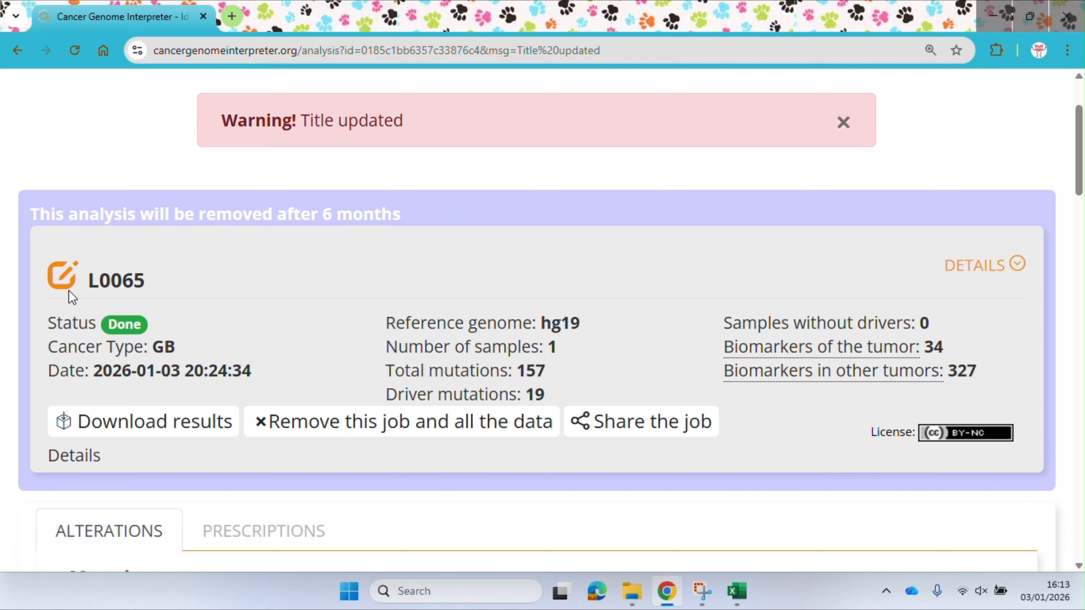
pyautogui.scroll(-1, 225, 306)
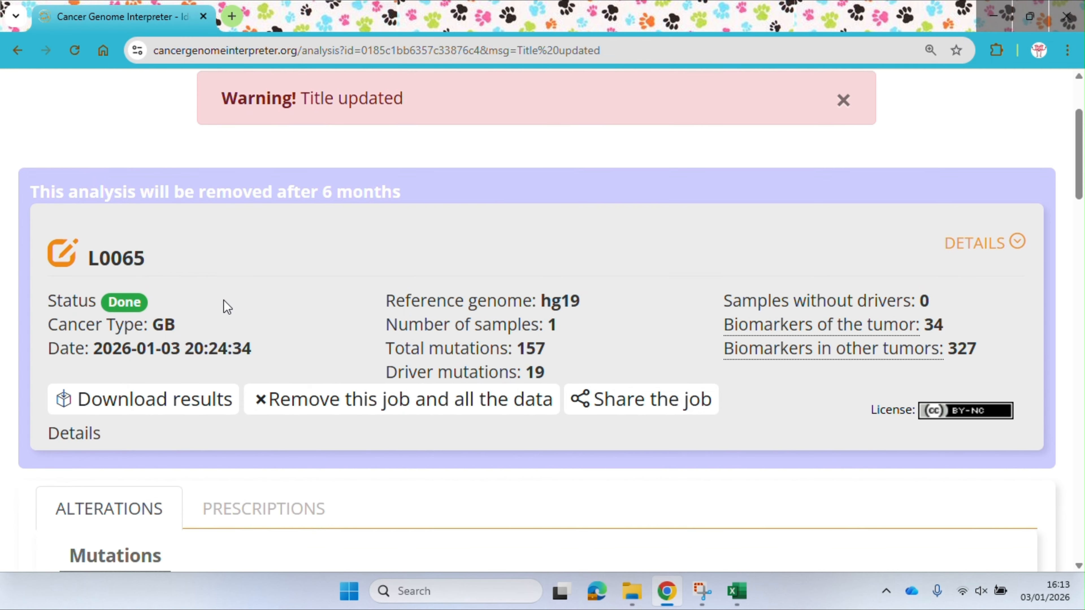
pyautogui.scroll(-1, 228, 307)
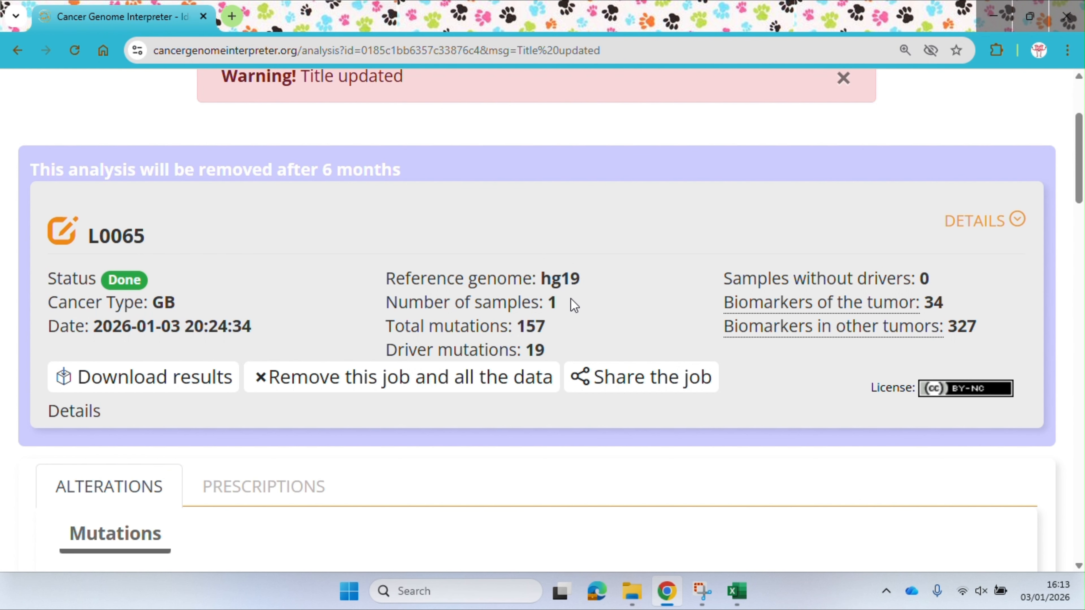
pyautogui.scroll(-2, 346, 315)
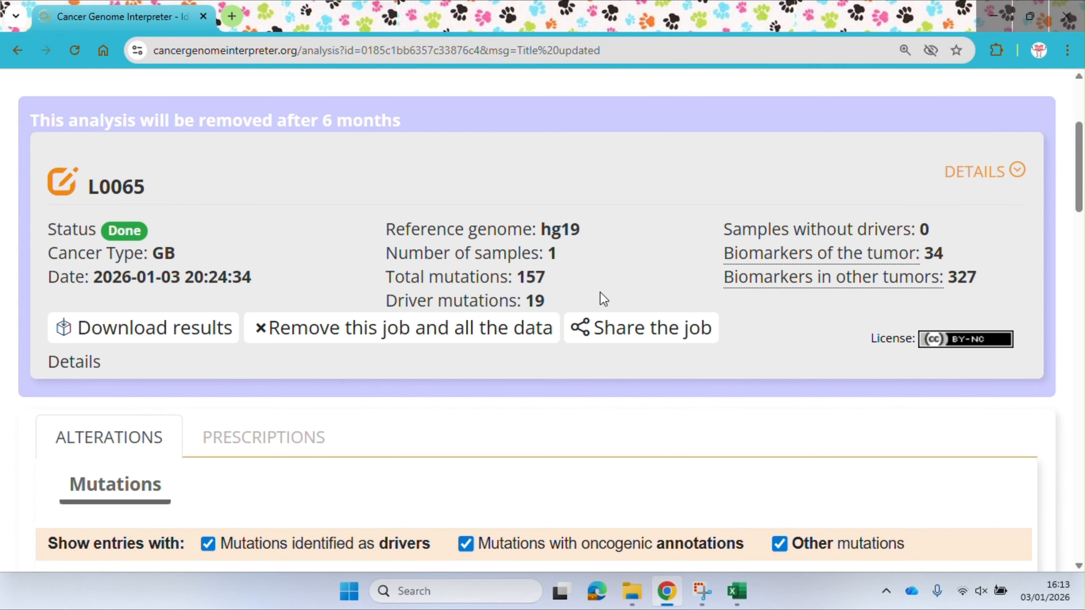
pyautogui.scroll(-8, 600, 297)
pyautogui.scroll(-2, 602, 299)
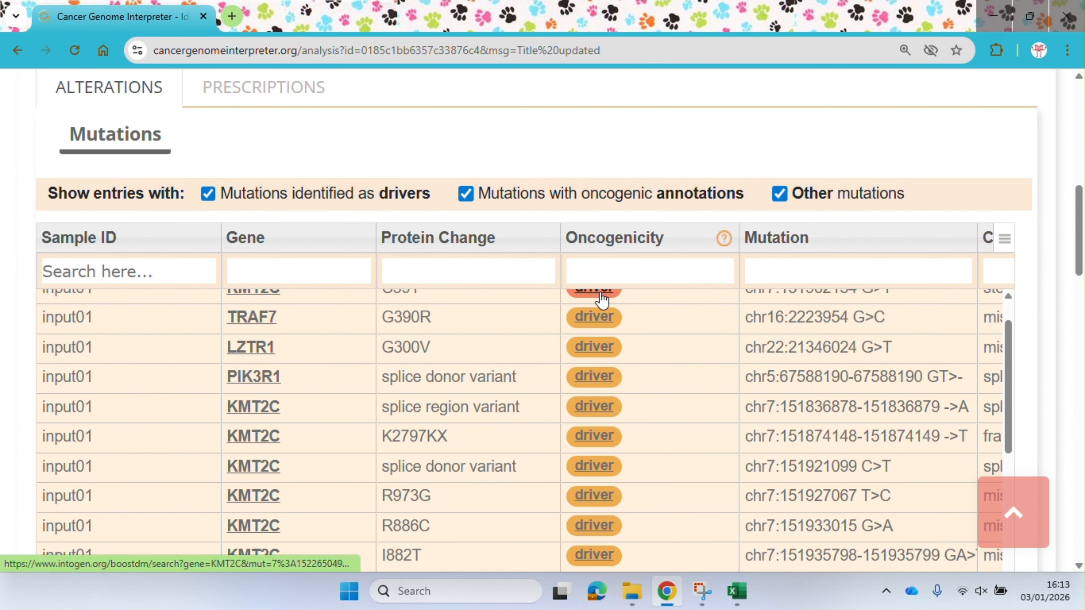
pyautogui.scroll(3, 598, 301)
pyautogui.scroll(-10, 503, 379)
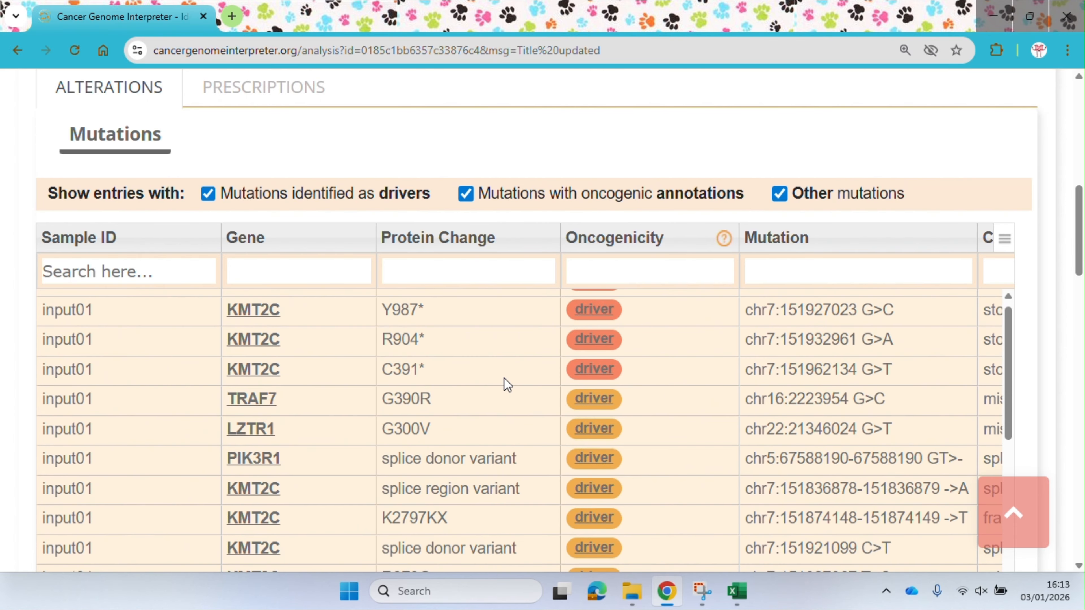
pyautogui.scroll(5, 504, 377)
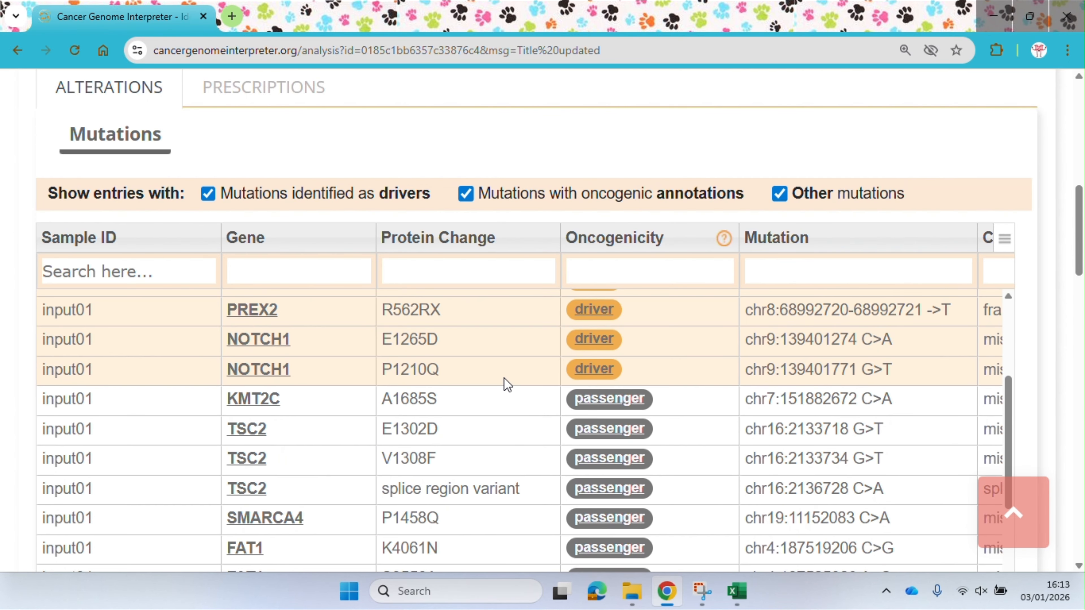
pyautogui.scroll(-2, 674, 460)
pyautogui.scroll(13, 674, 459)
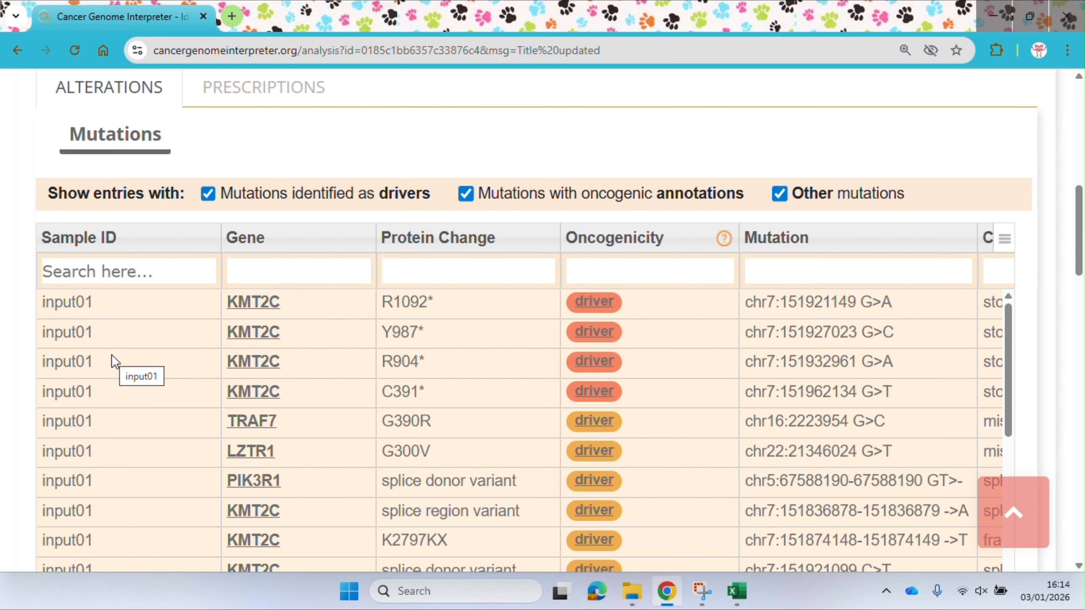
pyautogui.scroll(-15, 96, 432)
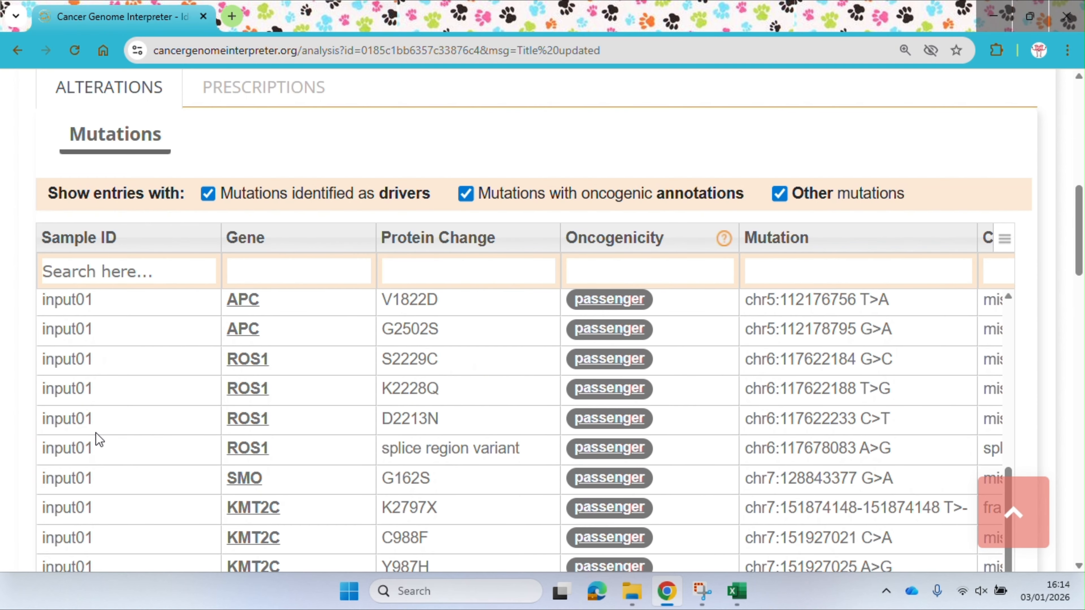
pyautogui.scroll(10, 96, 432)
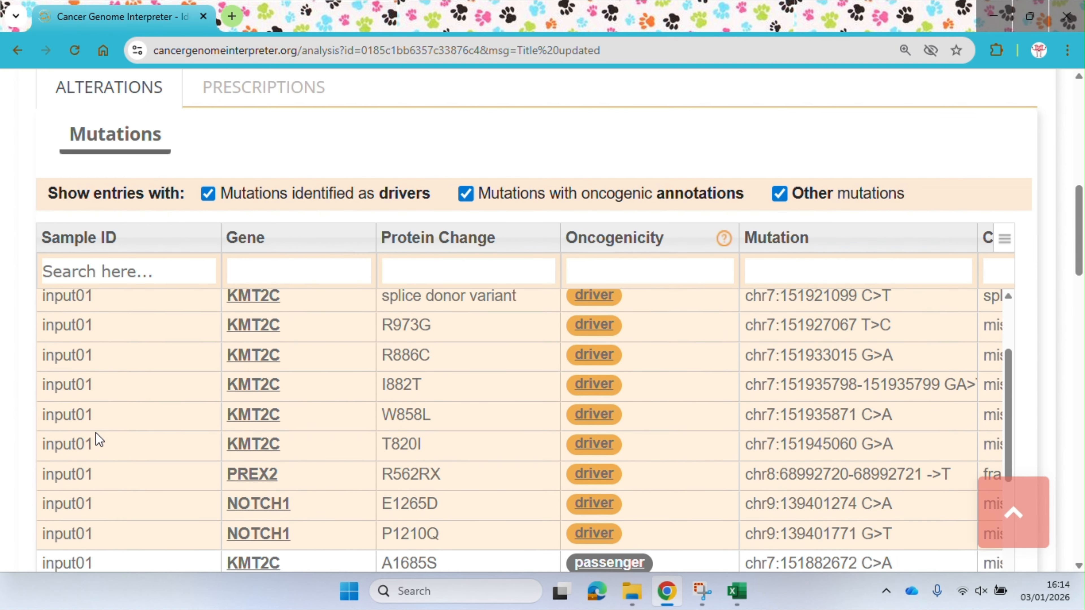
pyautogui.scroll(6, 96, 433)
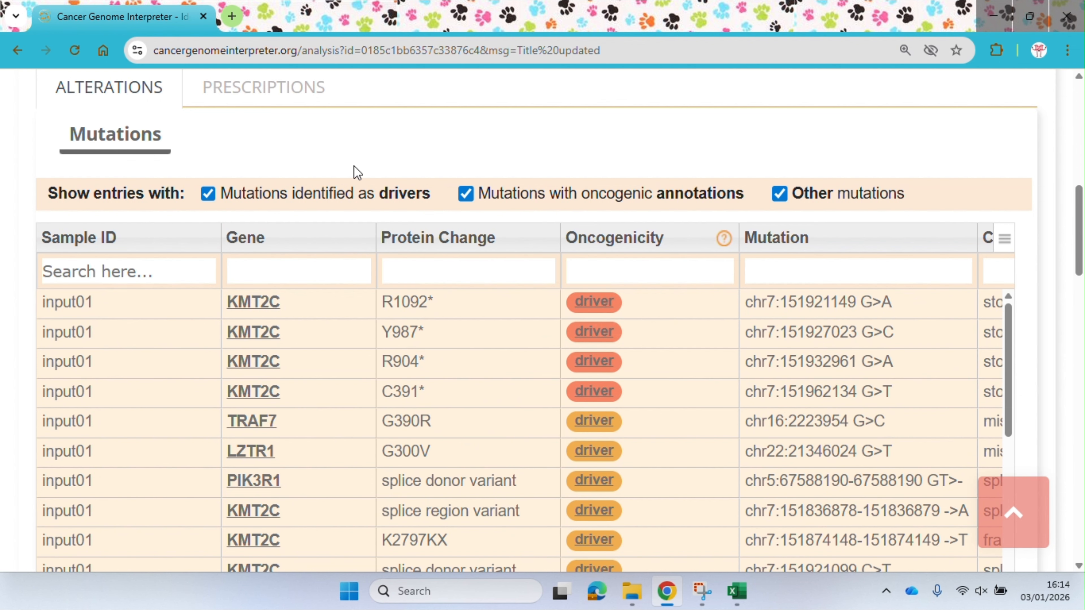
# Download the results archive of the L0065 analysis
pyautogui.scroll(4, 334, 155)
pyautogui.scroll(5, 542, 240)
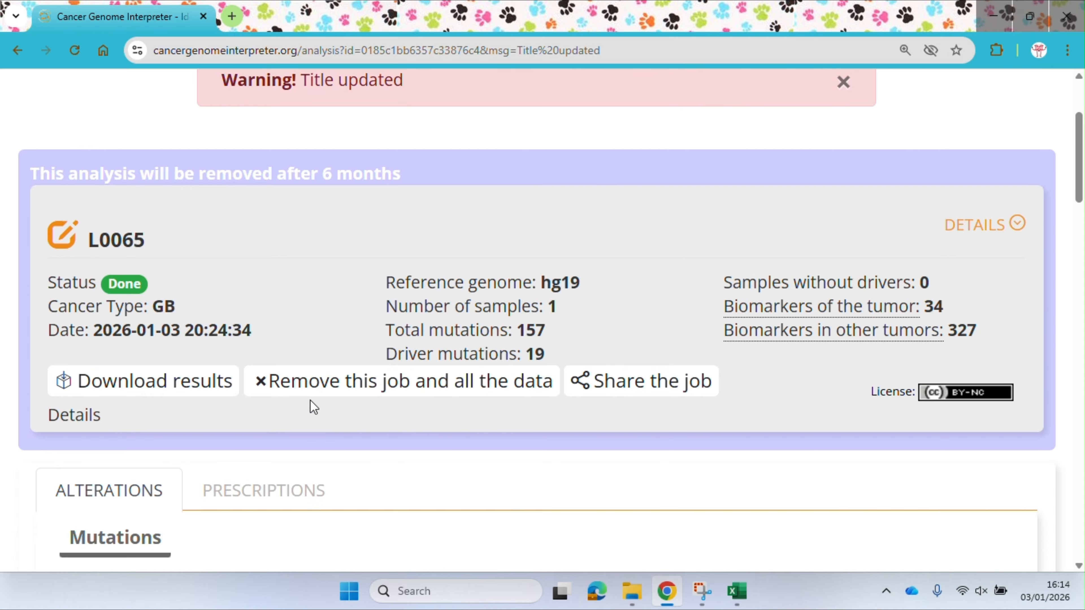
pyautogui.click(169, 382)
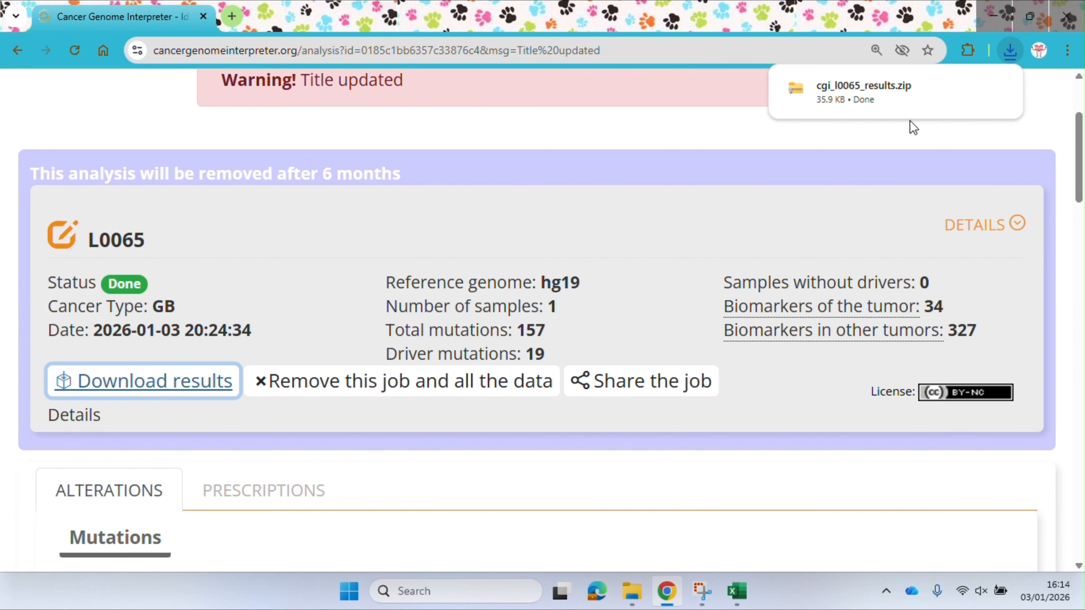
# Switch to File Explorer and extract the cgi_l0065_results archive into its default folder inside CGI_analysis, closing the extracted-files window
pyautogui.hotkey('alt', 'Tab')
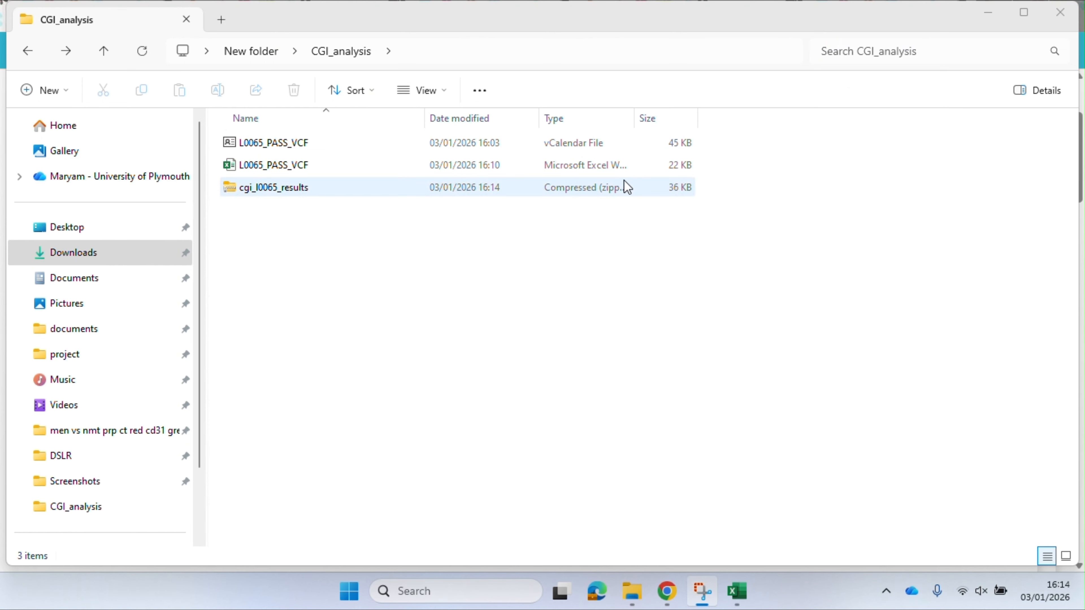
pyautogui.click(269, 190)
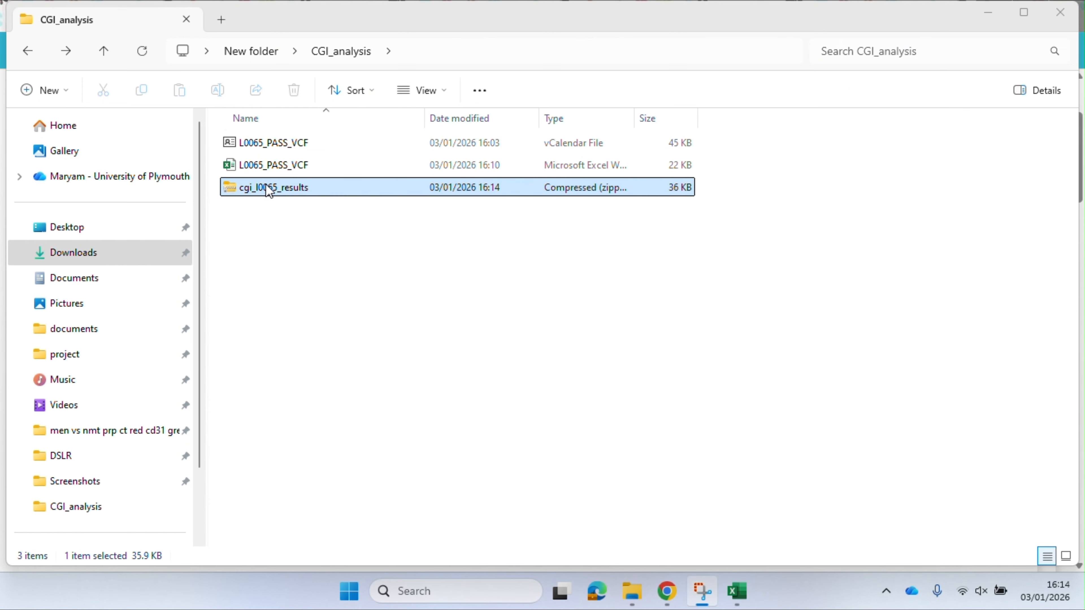
pyautogui.rightClick(268, 191)
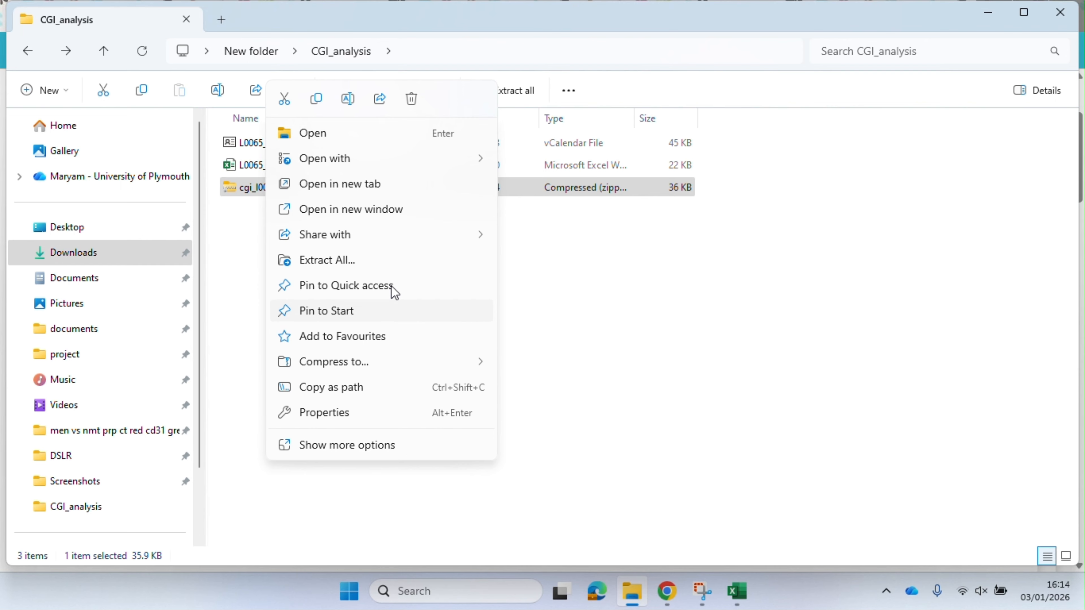
pyautogui.click(327, 260)
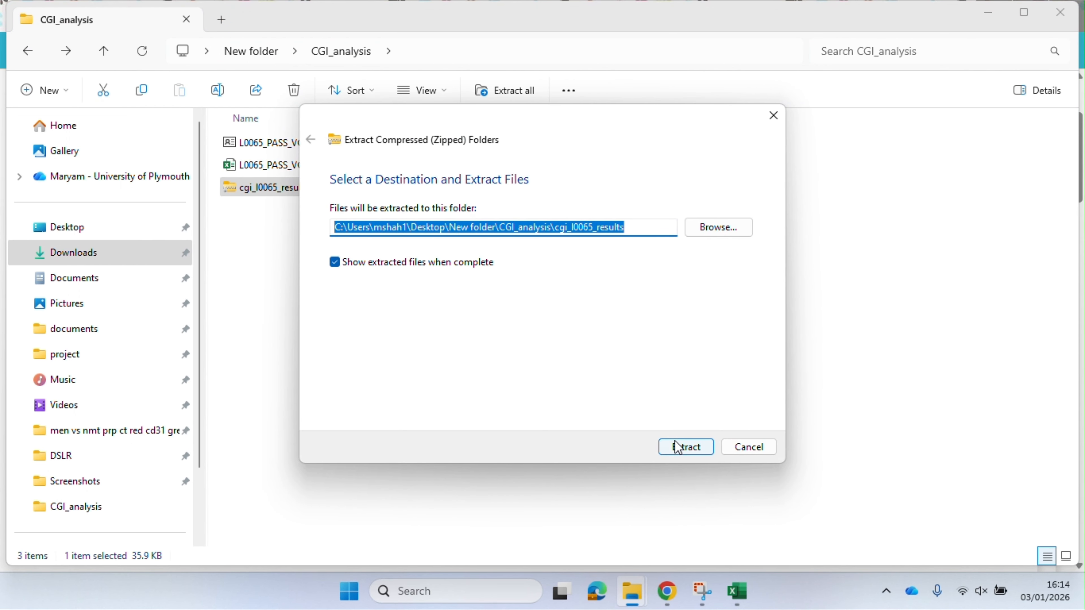
pyautogui.click(683, 447)
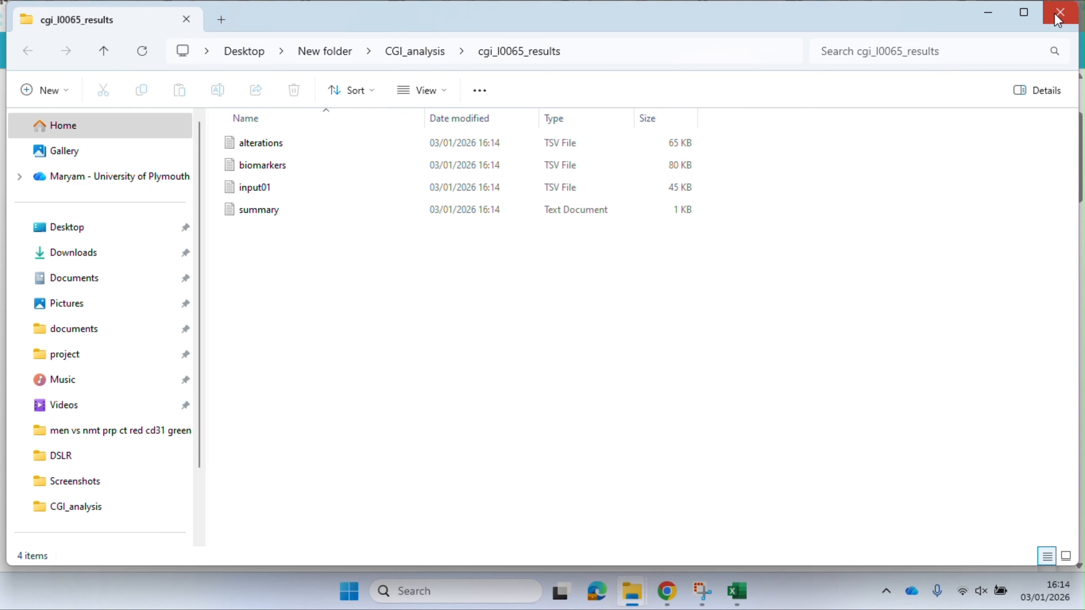
pyautogui.click(1059, 12)
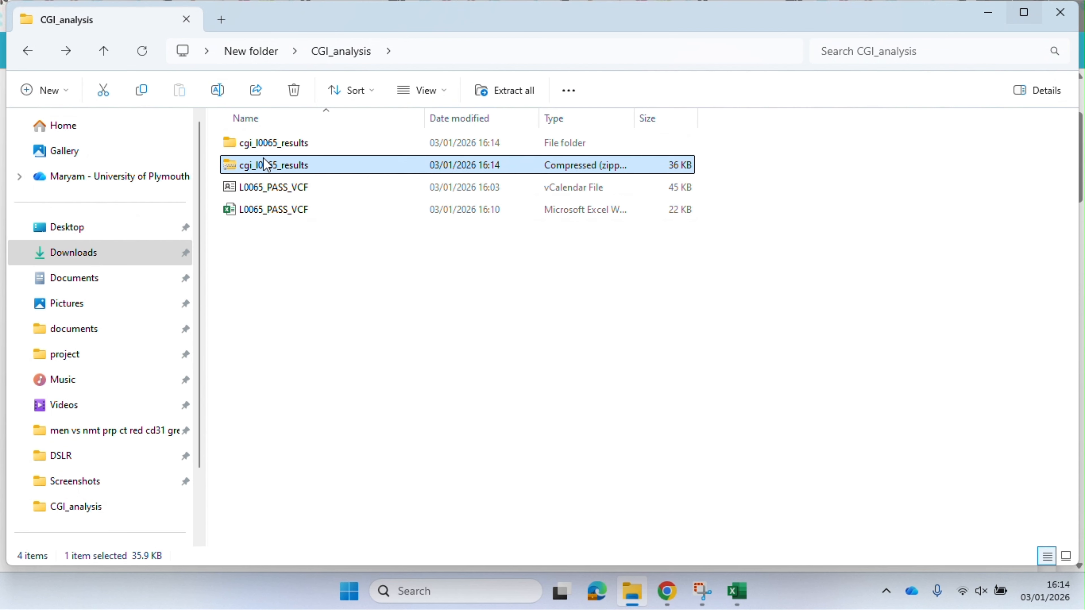
# Open the alterations TSV file from the extracted cgi_l0065_results folder and copy all of its text
pyautogui.doubleClick(274, 142)
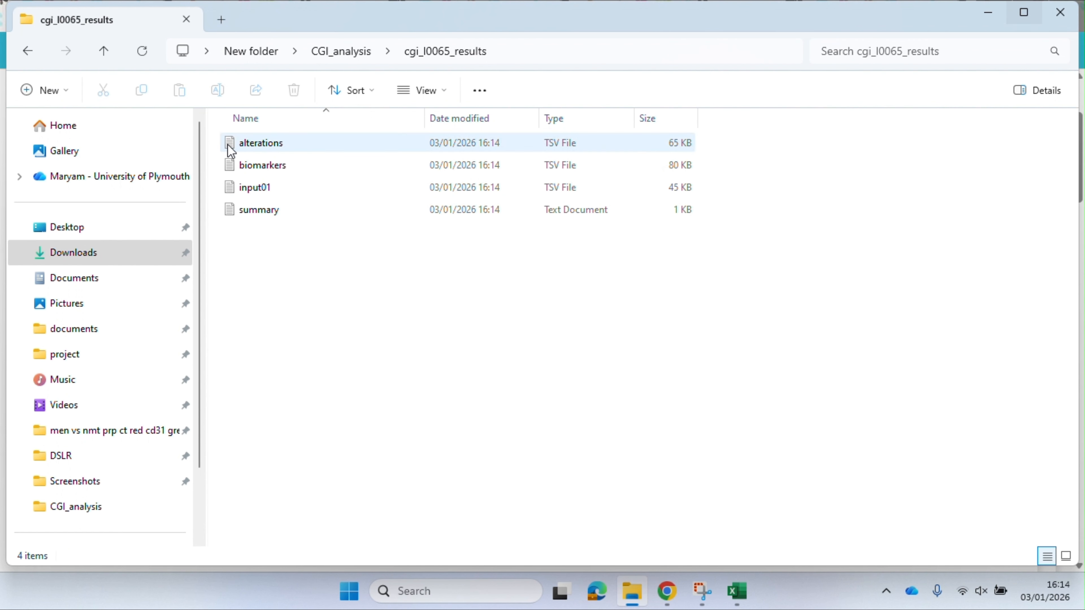
pyautogui.doubleClick(254, 145)
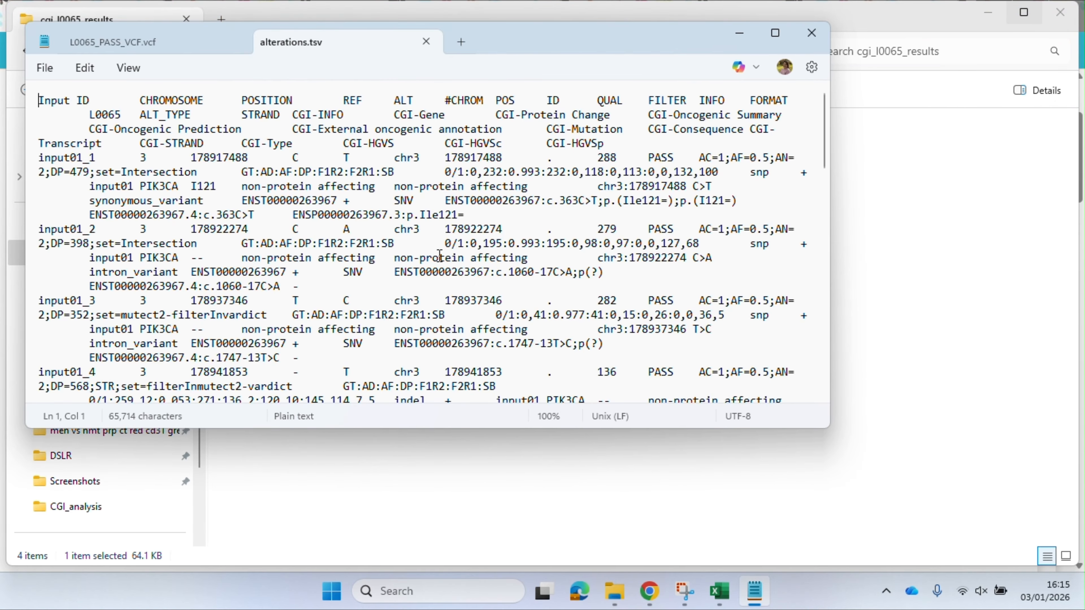
pyautogui.hotkey('ctrl', 'a')
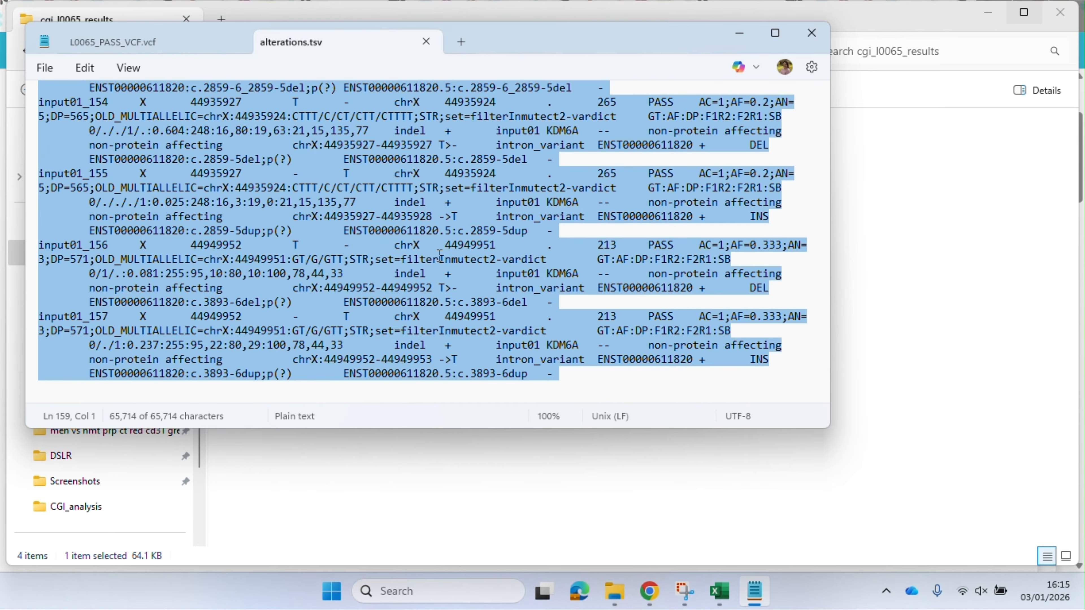
# Switch to the L0065_PASS_VCF workbook in Excel and paste the copied alterations data into a new sheet from cell A1
pyautogui.click(719, 591)
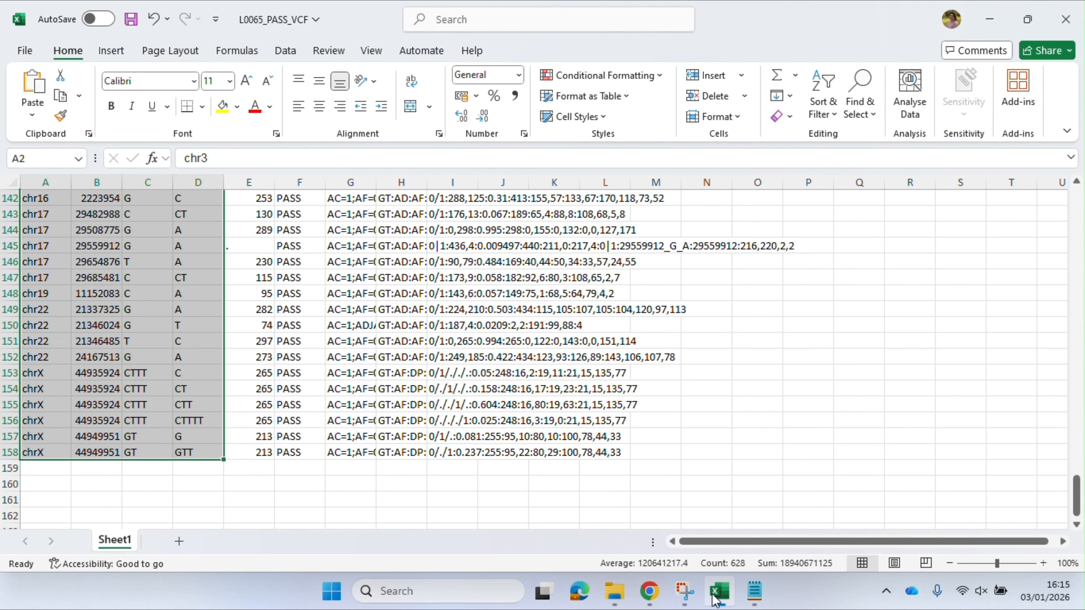
pyautogui.click(178, 541)
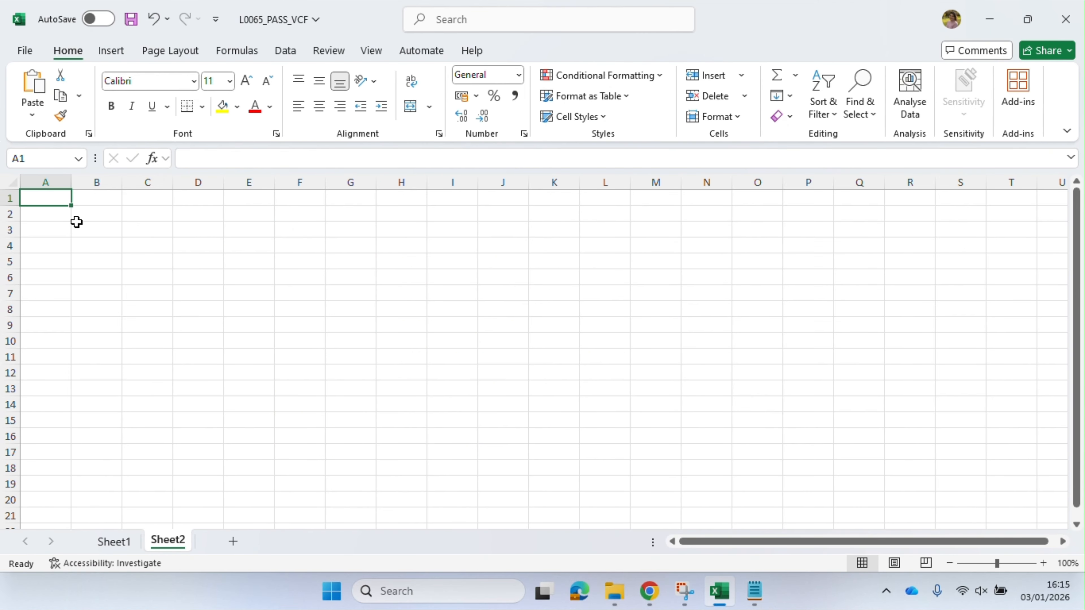
pyautogui.hotkey('ctrl', 'v')
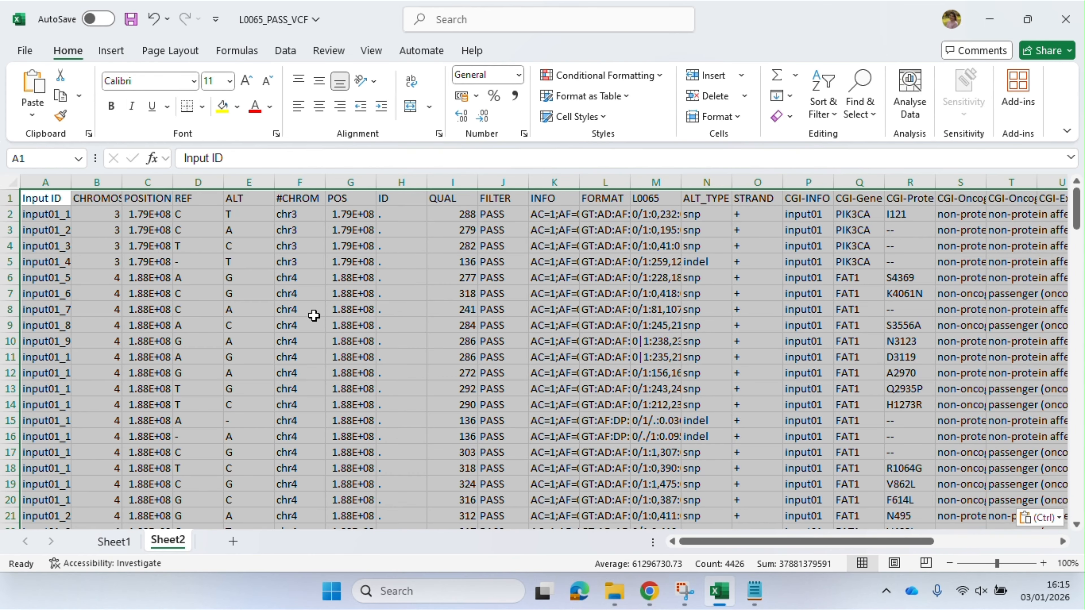
# Look through the pasted alterations columns and widen the CGI-Protein Change column until its full header fits
pyautogui.click(373, 321)
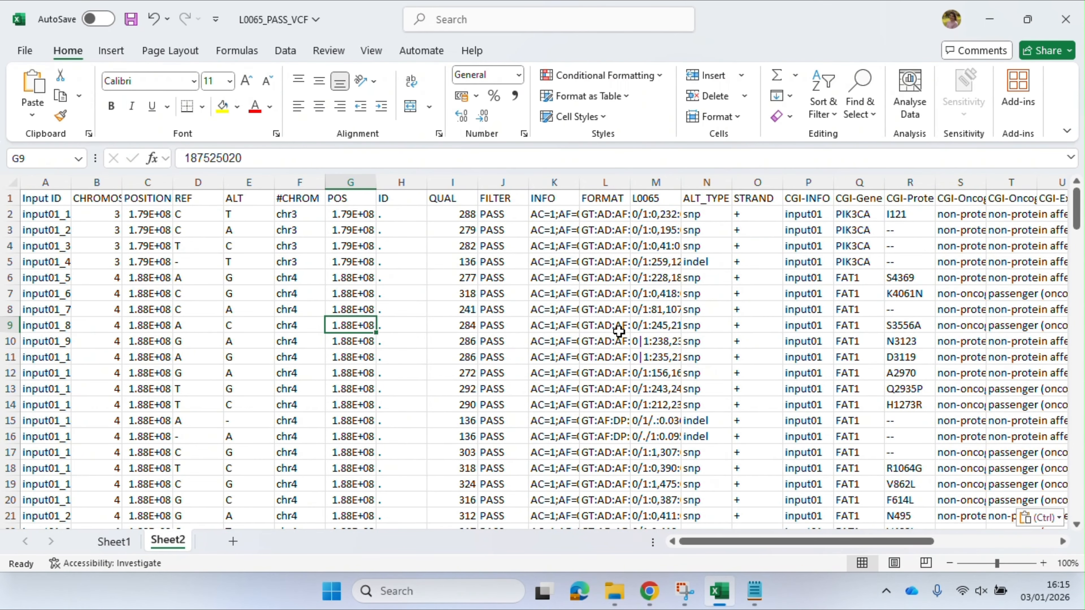
pyautogui.click(301, 180)
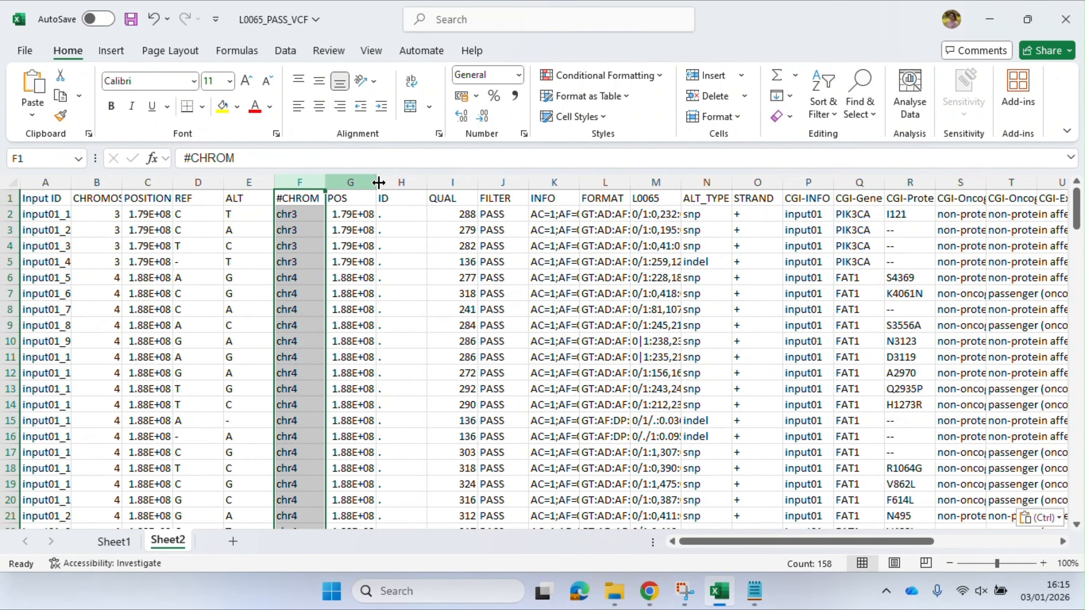
pyautogui.hscroll(2, 405, 247)
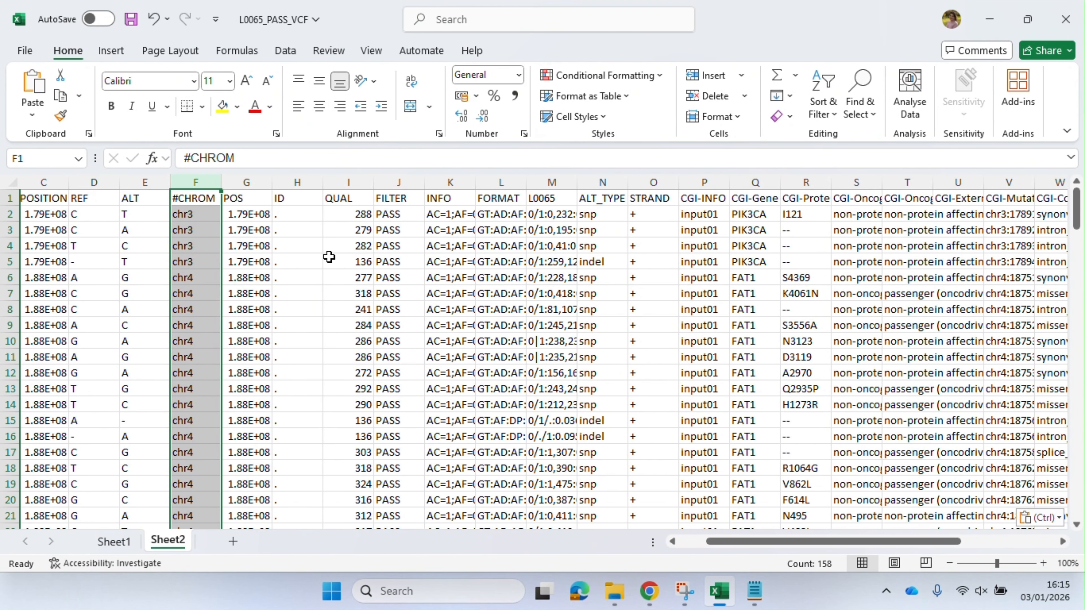
pyautogui.hscroll(4, 625, 285)
pyautogui.hscroll(3, 668, 286)
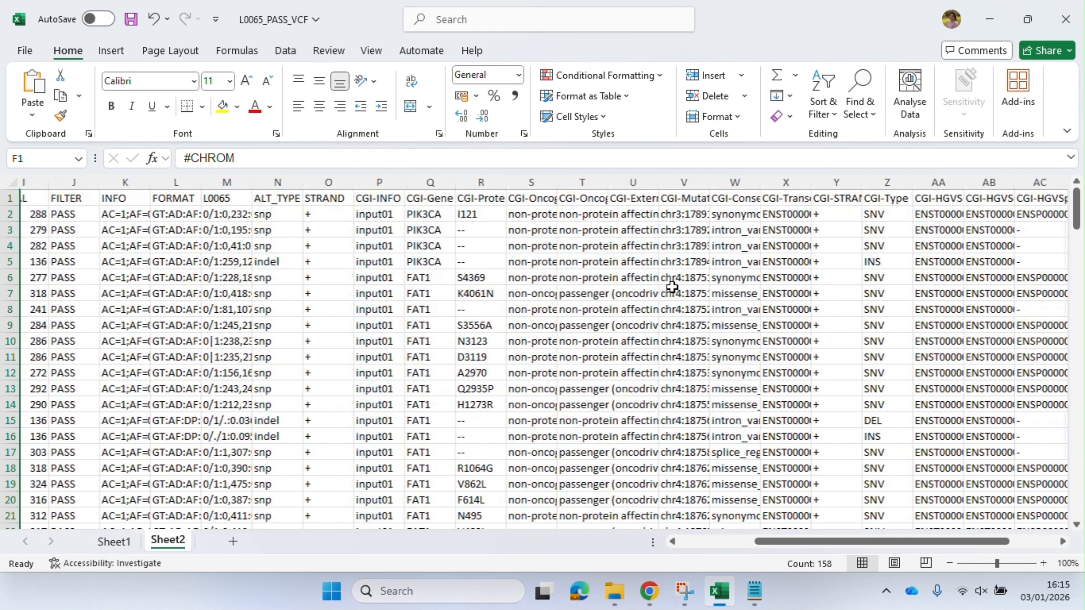
pyautogui.click(410, 183)
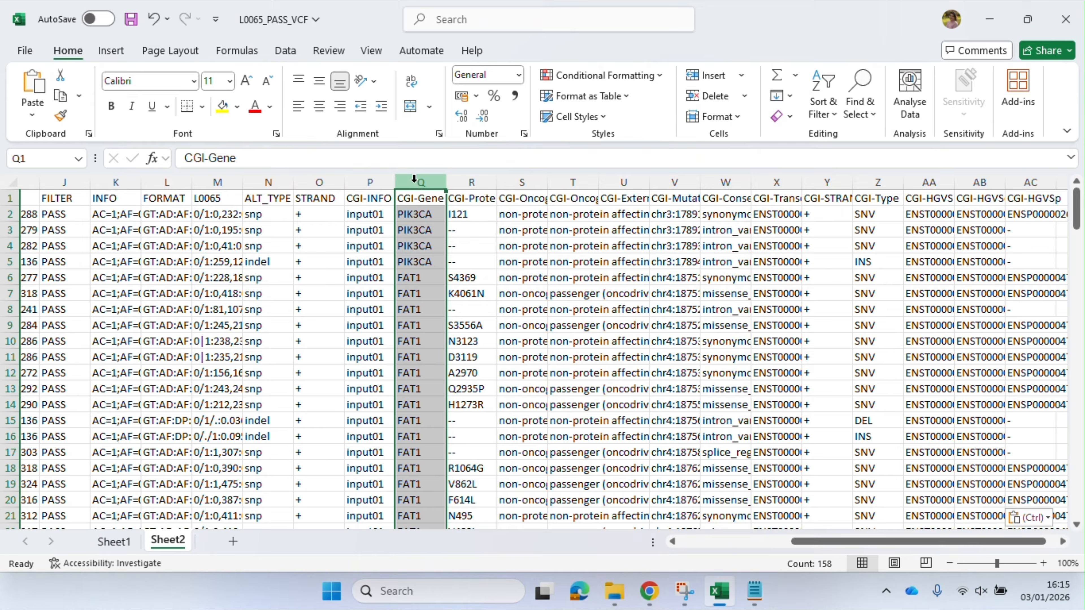
pyautogui.click(473, 180)
pyautogui.moveTo(498, 182); pyautogui.dragTo(551, 183)
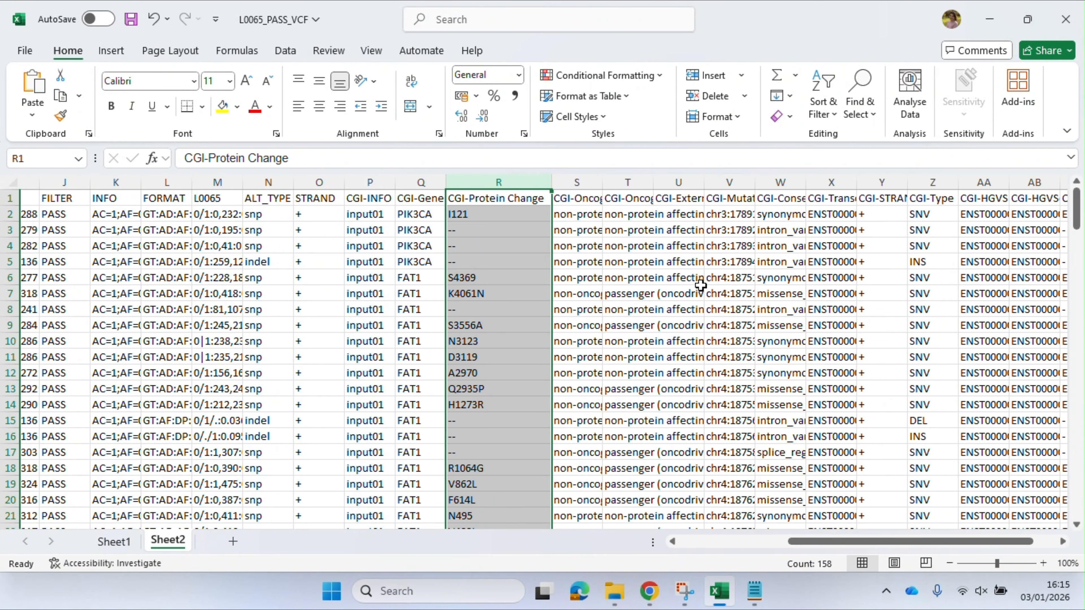
pyautogui.hscroll(2, 688, 283)
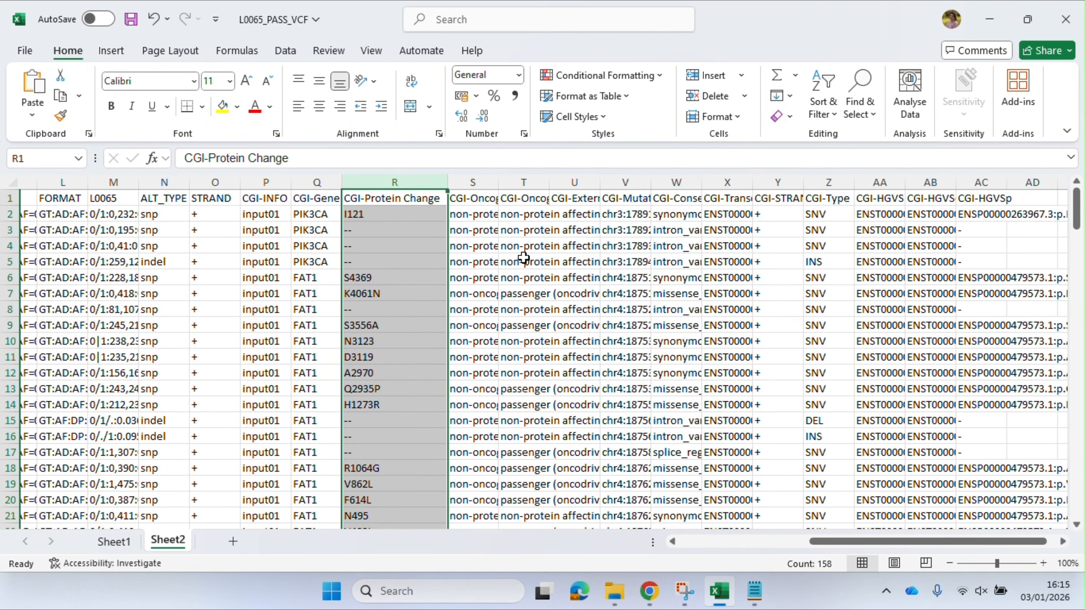
# Widen the CGI-Oncogenic Summary and CGI-Oncogenic Prediction columns in the alterations sheet to show more of their contents
pyautogui.moveTo(498, 182); pyautogui.dragTo(588, 190)
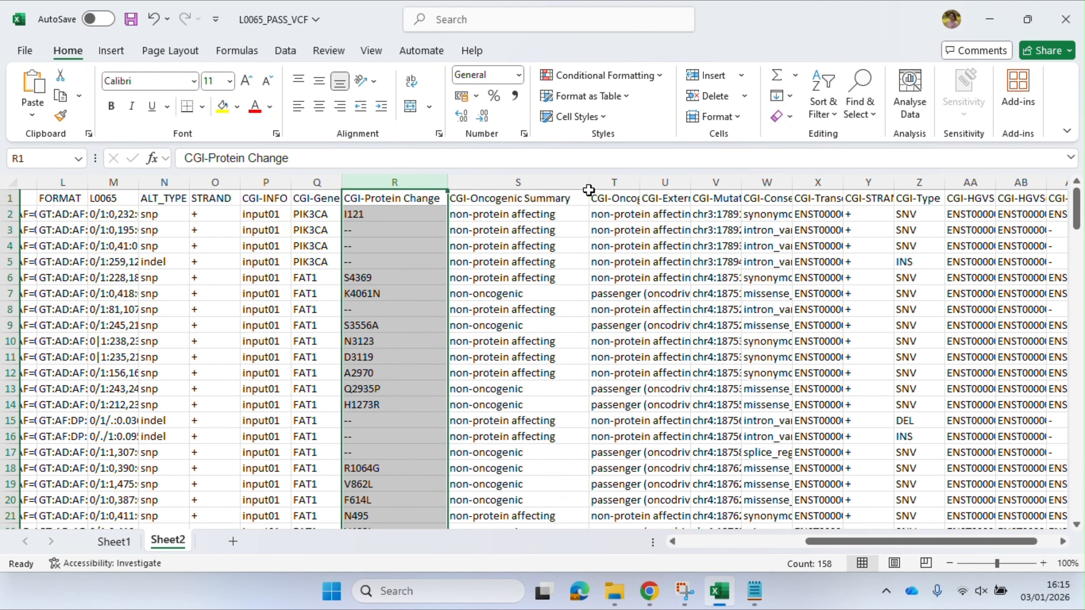
pyautogui.click(502, 217)
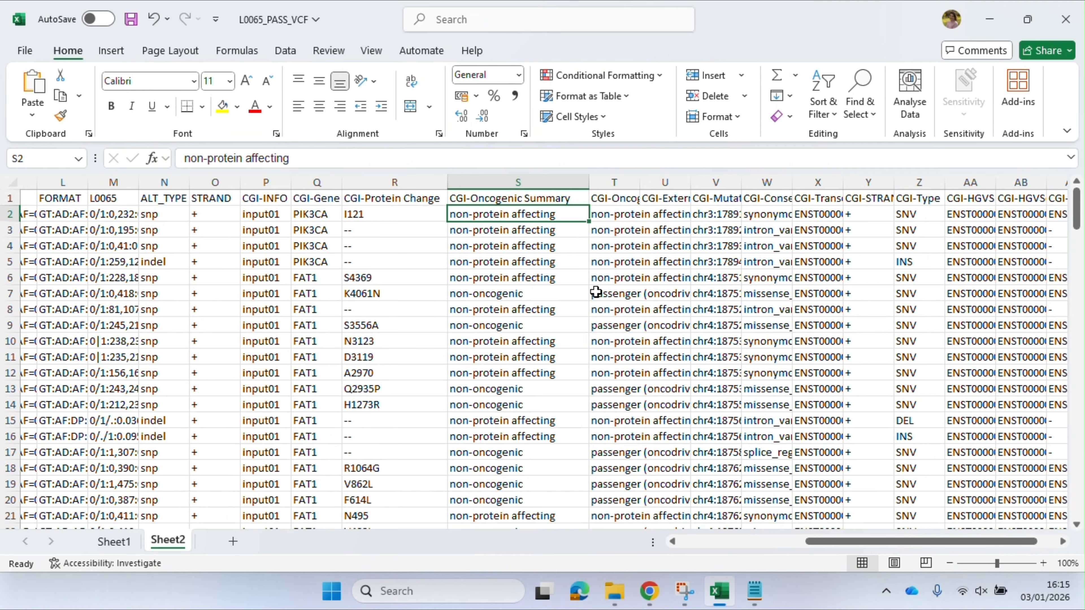
pyautogui.hscroll(3, 596, 292)
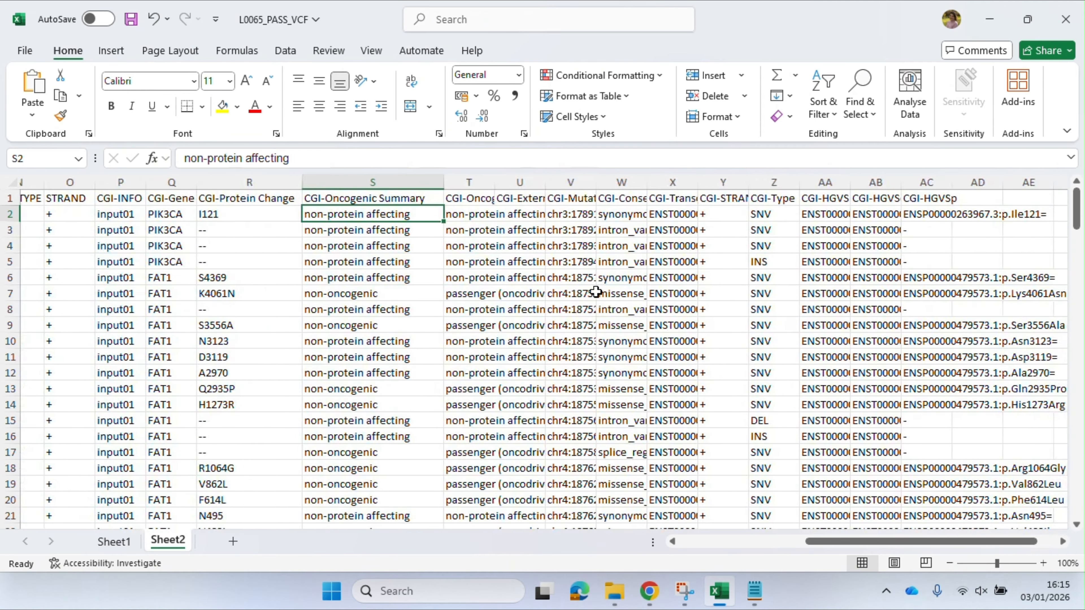
pyautogui.click(470, 202)
pyautogui.moveTo(494, 183); pyautogui.dragTo(542, 183)
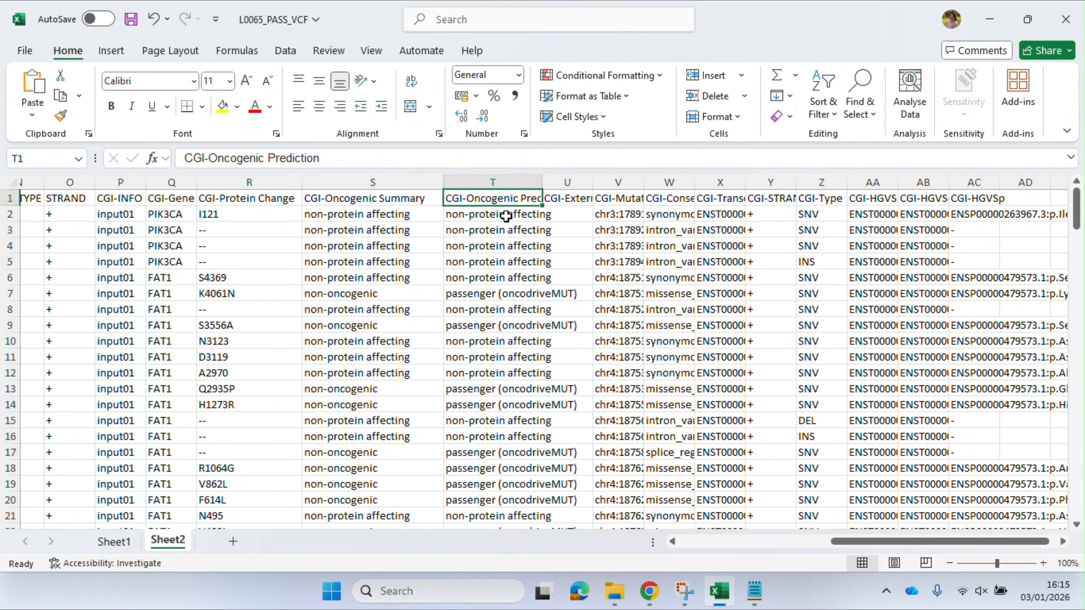
# Widen the CGI-Transcript column until its header fits and check the neighbouring HGVSp and strand columns
pyautogui.hscroll(3, 716, 303)
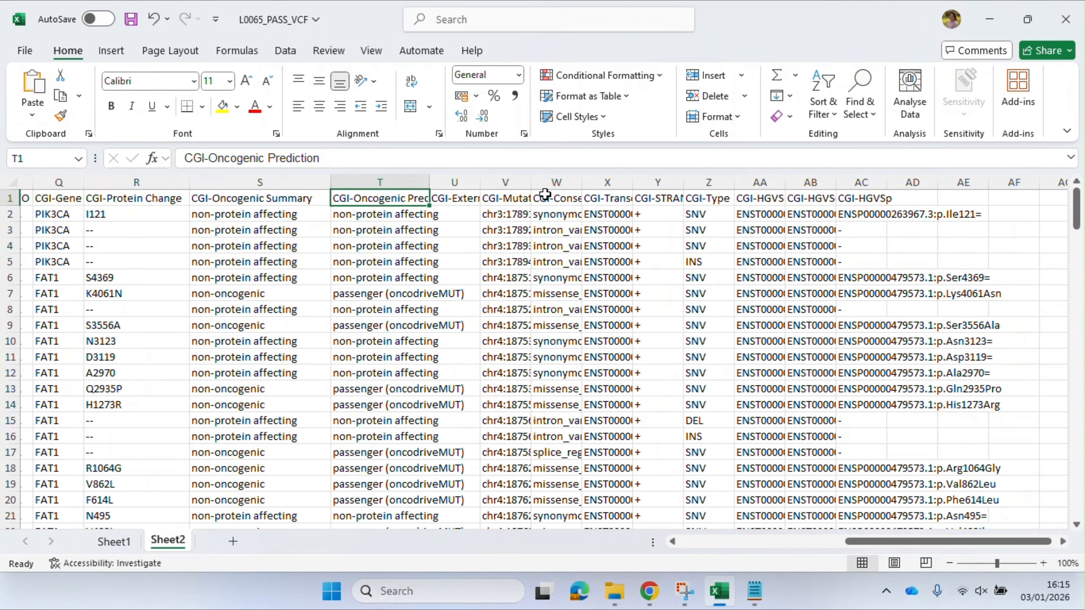
pyautogui.click(605, 213)
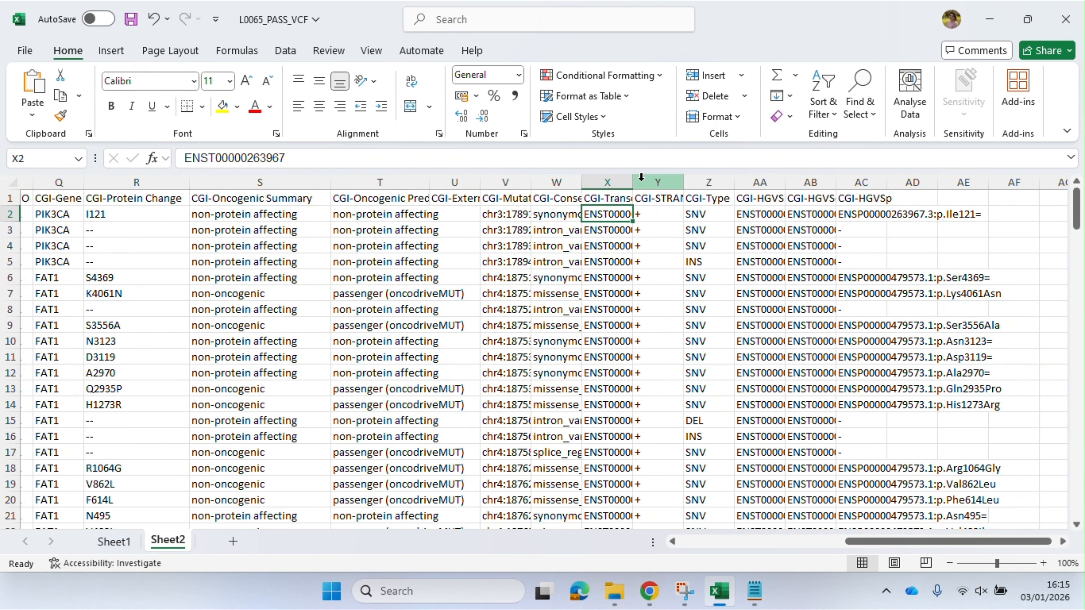
pyautogui.moveTo(630, 181); pyautogui.dragTo(665, 182)
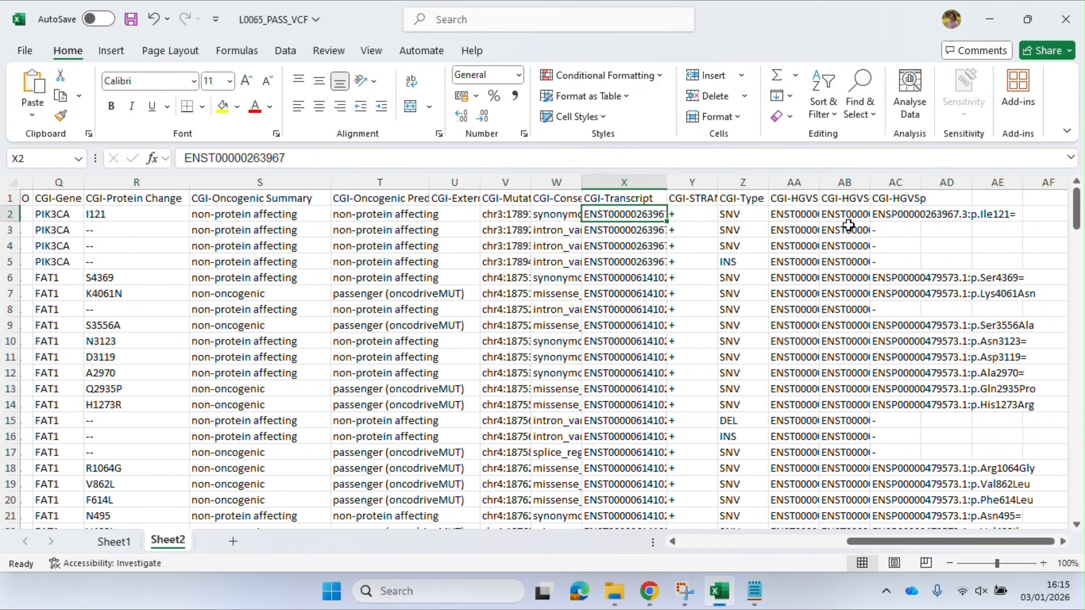
pyautogui.click(907, 210)
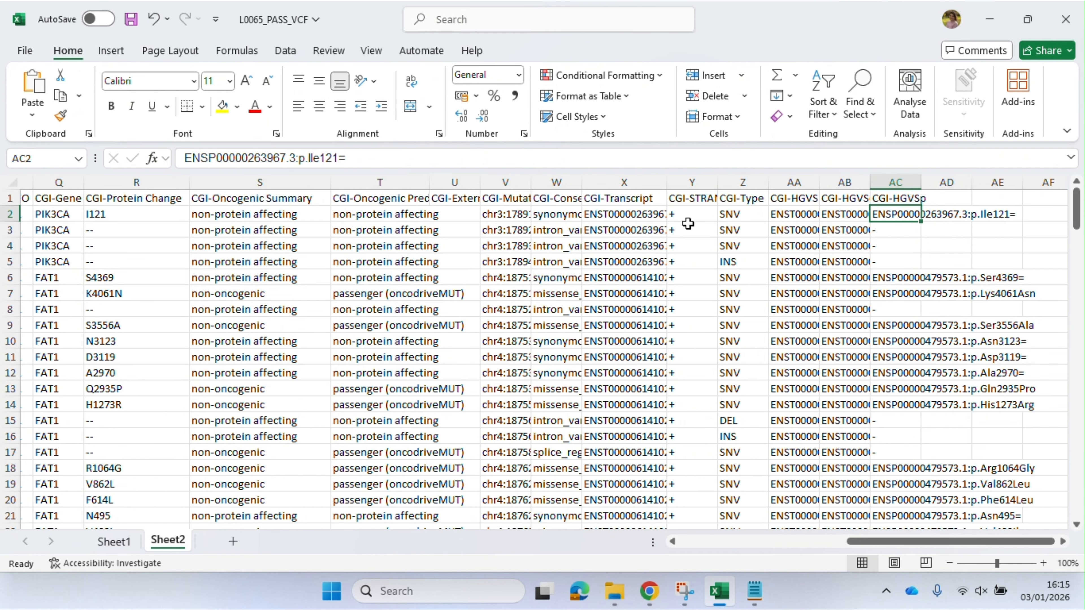
pyautogui.click(698, 210)
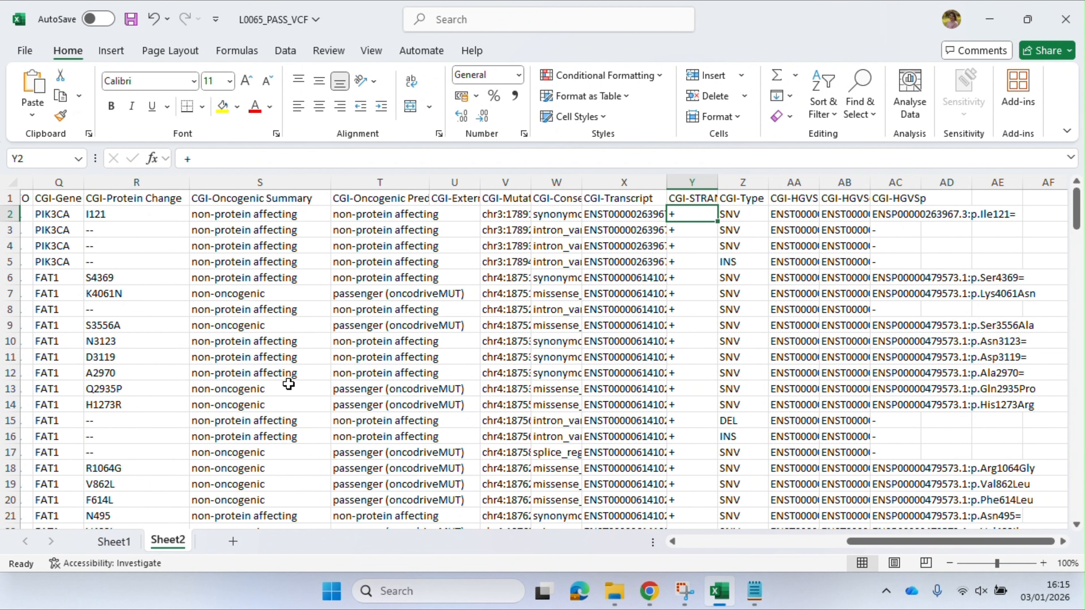
pyautogui.hscroll(-10, 289, 384)
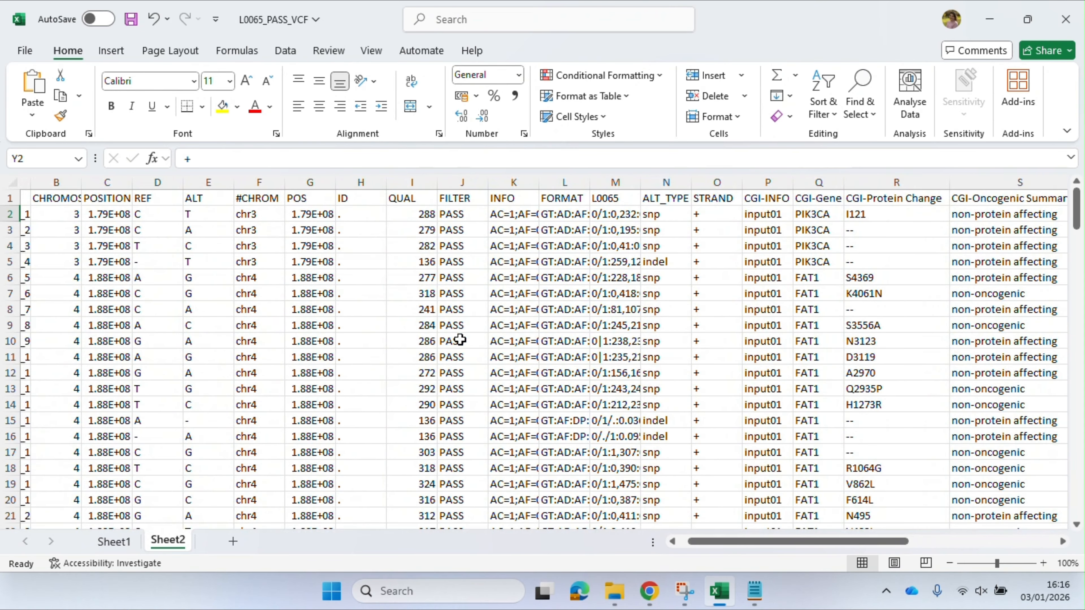
pyautogui.hscroll(-1, 268, 303)
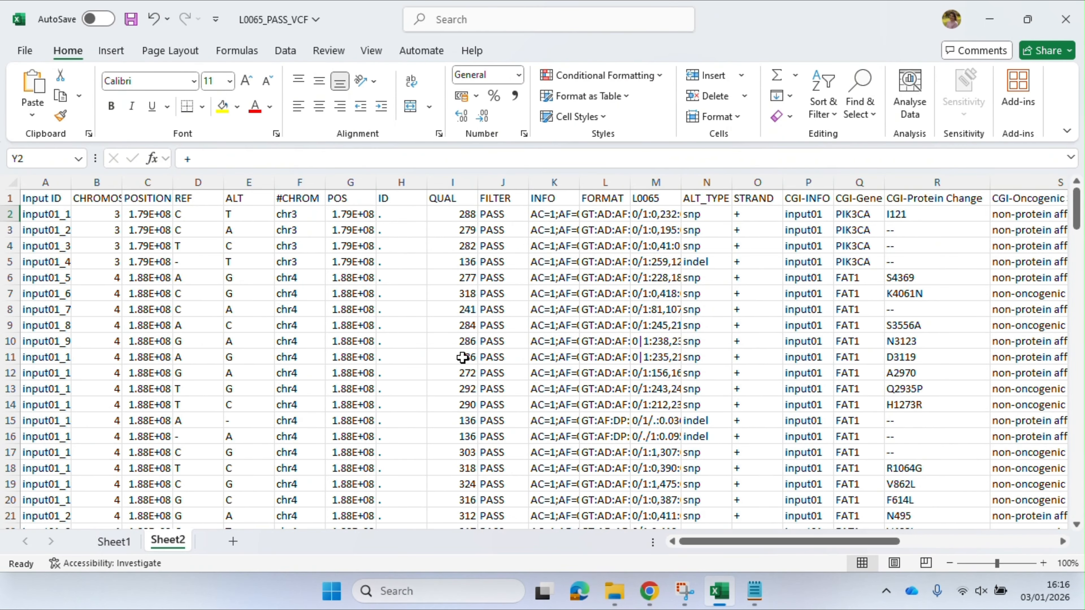
# Switch to File Explorer, open the biomarkers TSV file from cgi_l0065_results in Notepad and copy all of its text
pyautogui.click(614, 594)
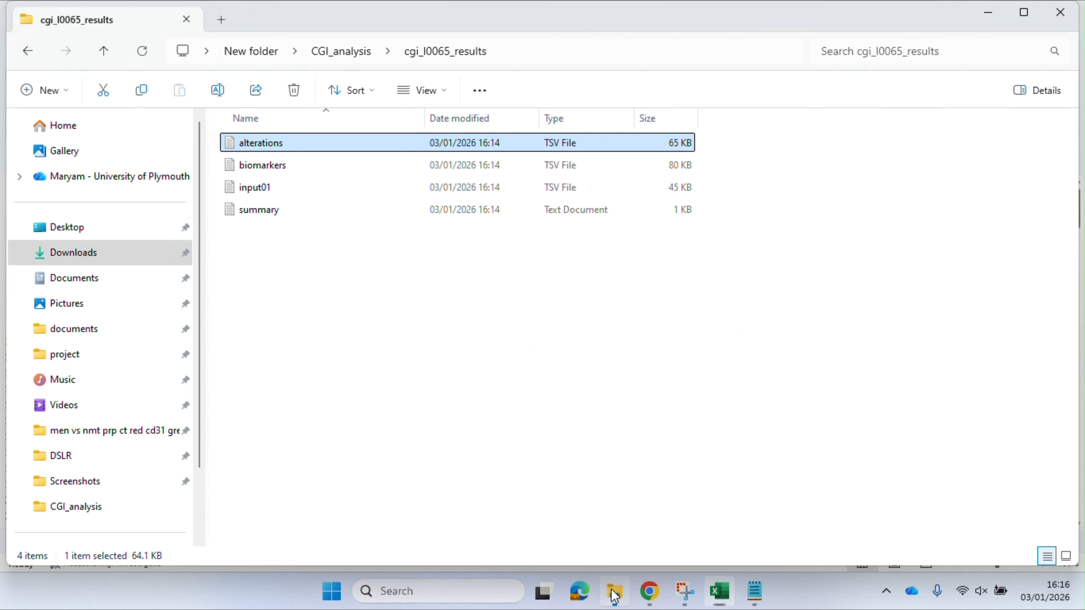
pyautogui.click(265, 170)
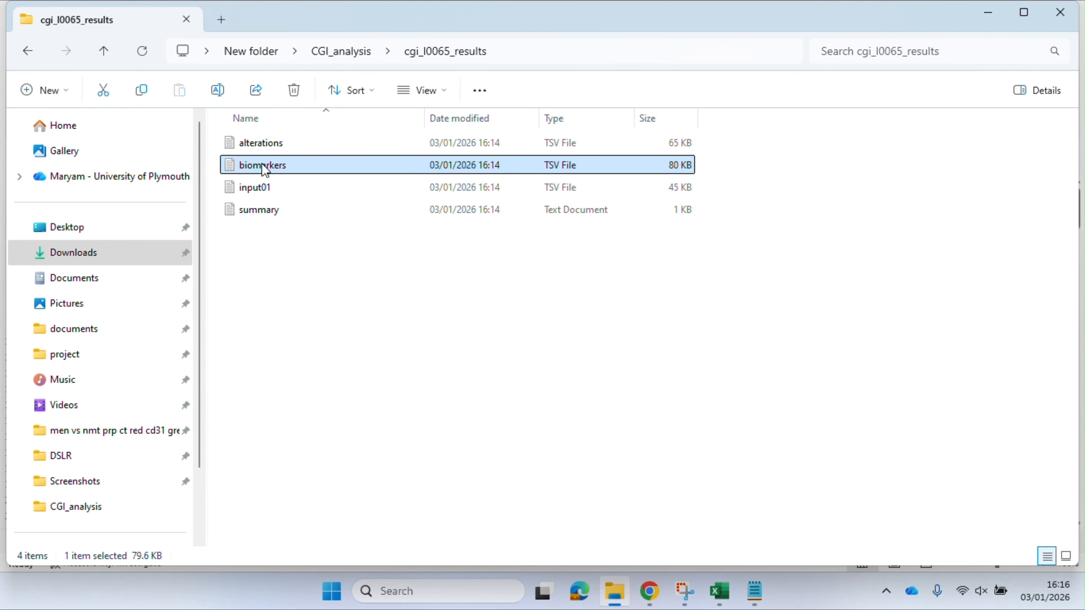
pyautogui.rightClick(264, 170)
pyautogui.moveTo(309, 250)
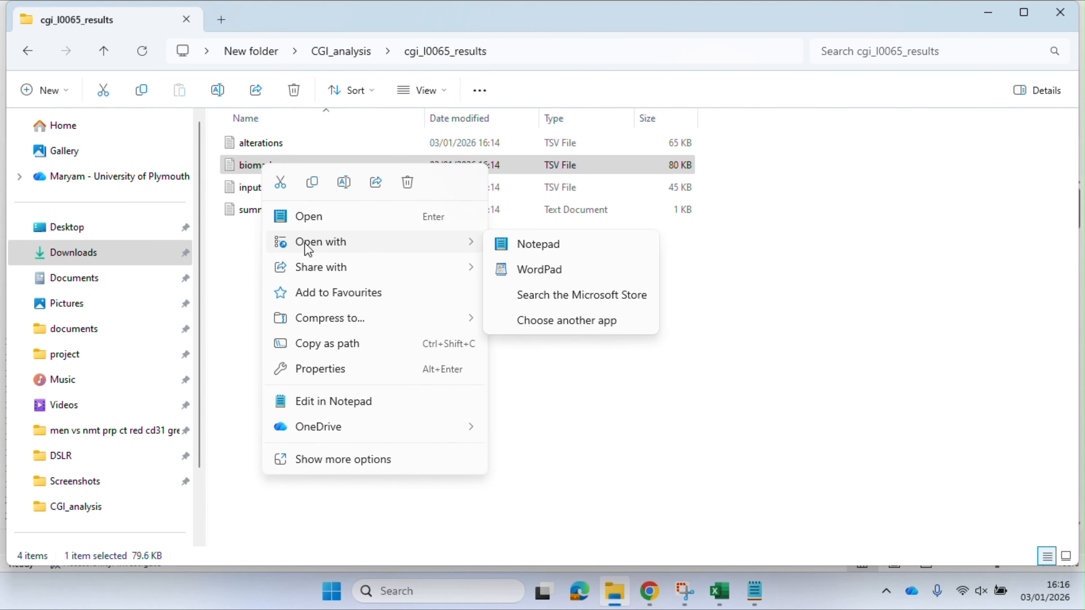
pyautogui.click(524, 250)
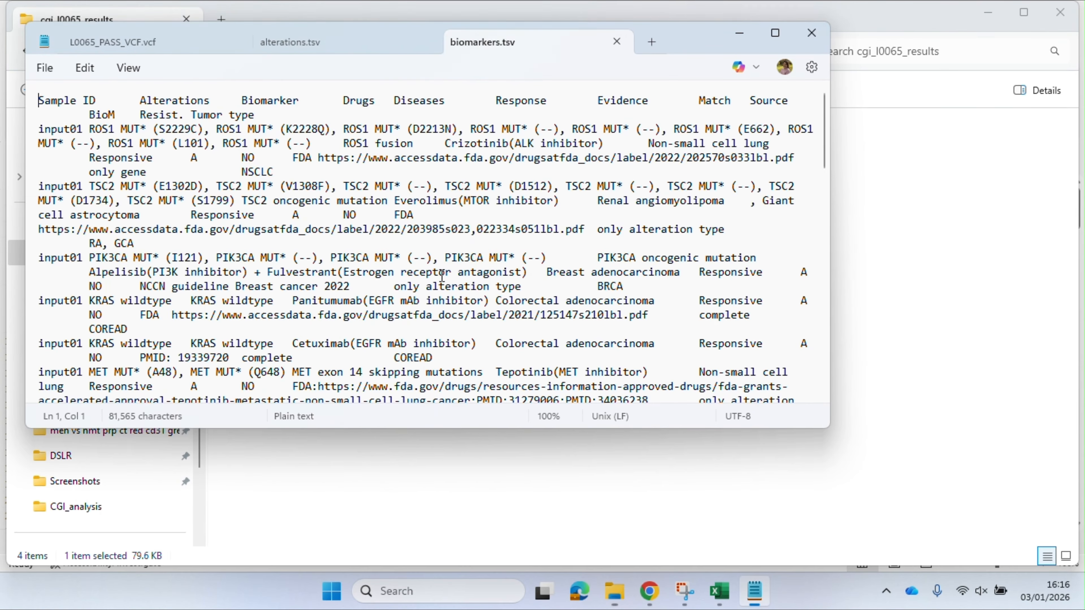
pyautogui.hotkey('ctrl', 'a')
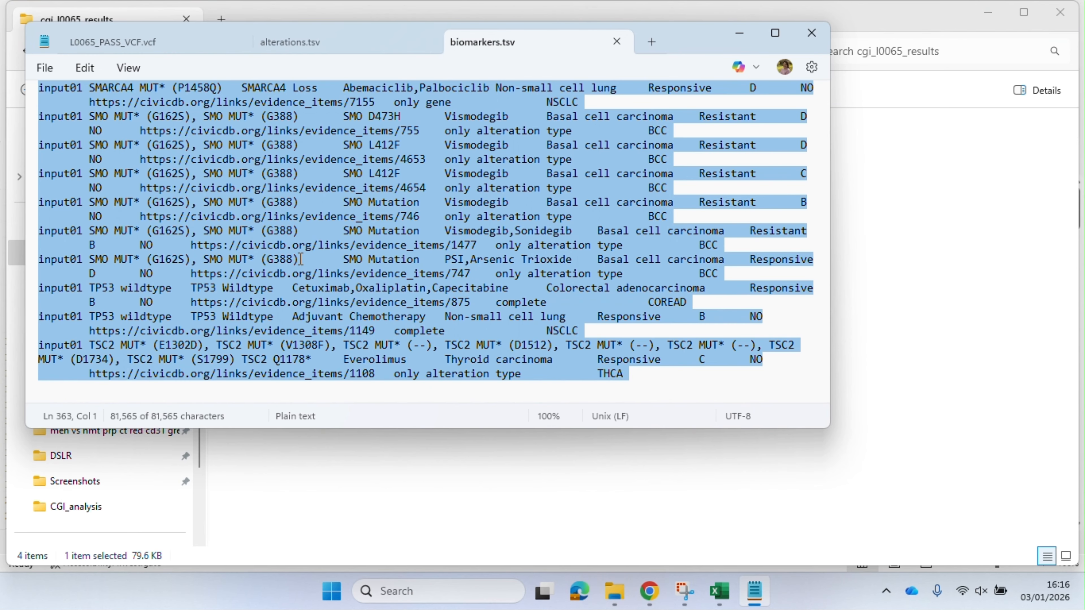
# Switch to the L0065_PASS_VCF workbook in Excel, paste the biomarkers data into a new sheet from cell A1 and auto-fit all columns
pyautogui.click(719, 591)
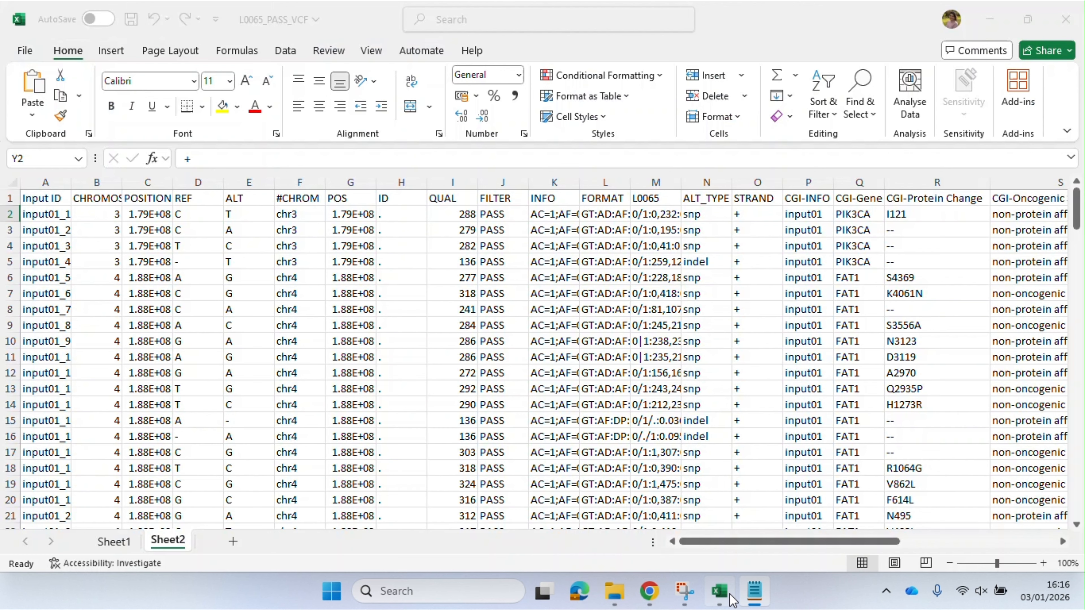
pyautogui.click(230, 541)
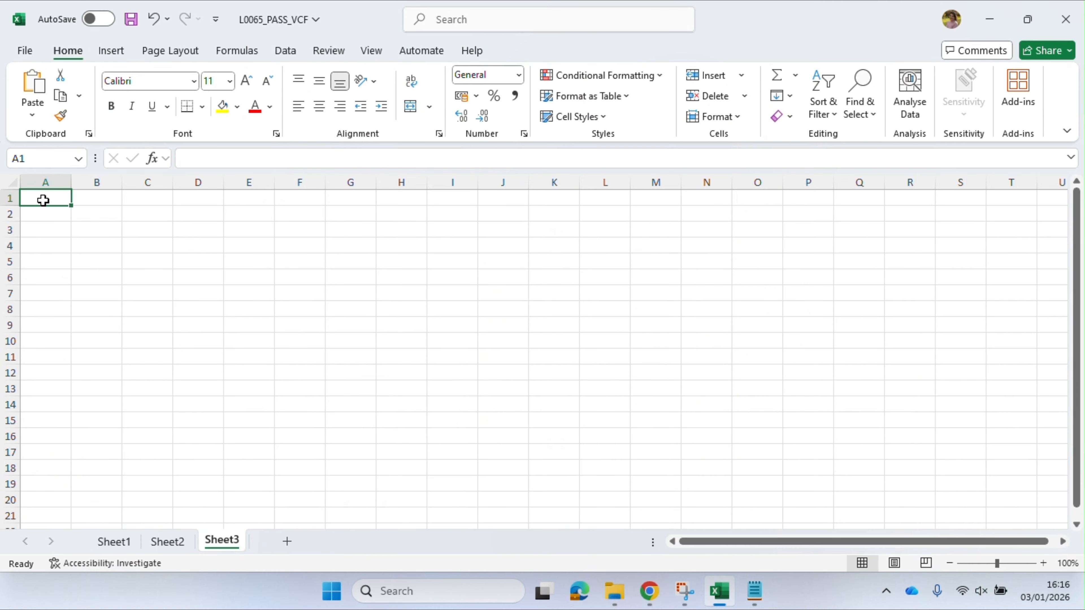
pyautogui.hotkey('ctrl', 'v')
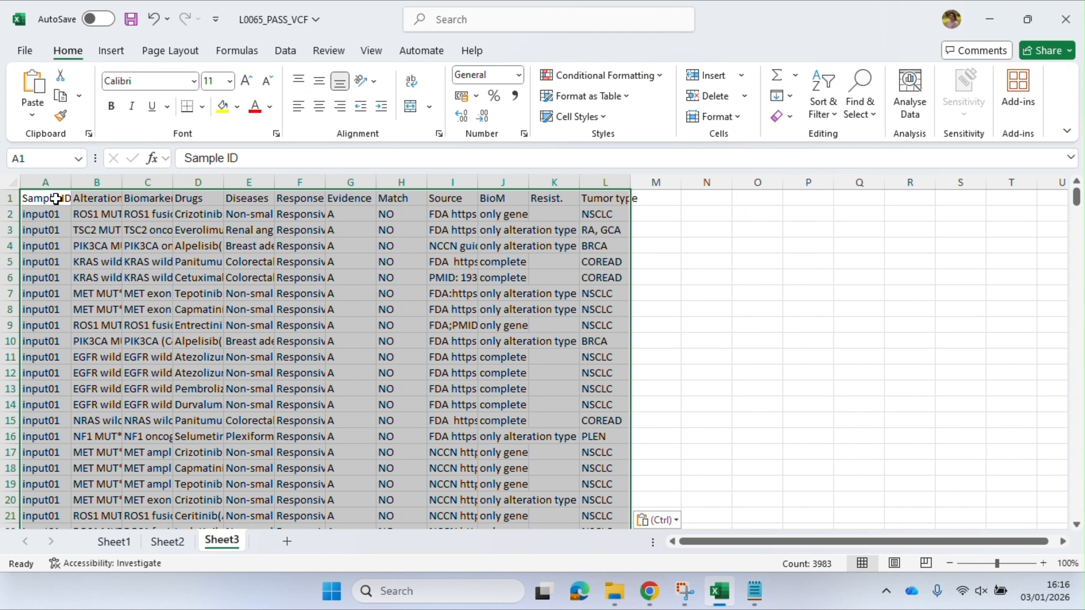
pyautogui.click(7, 179)
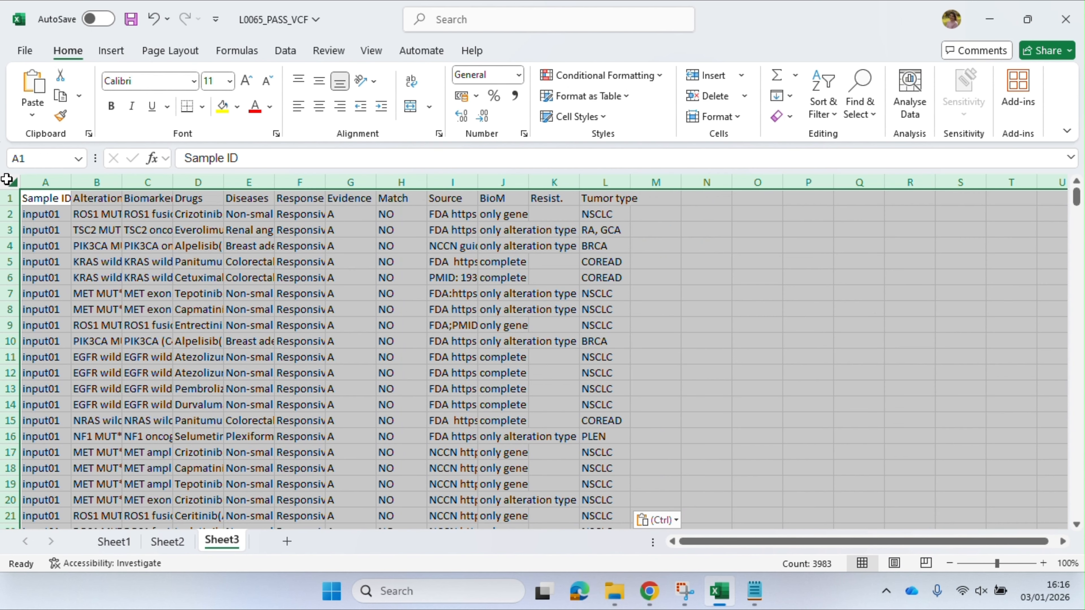
pyautogui.doubleClick(70, 182)
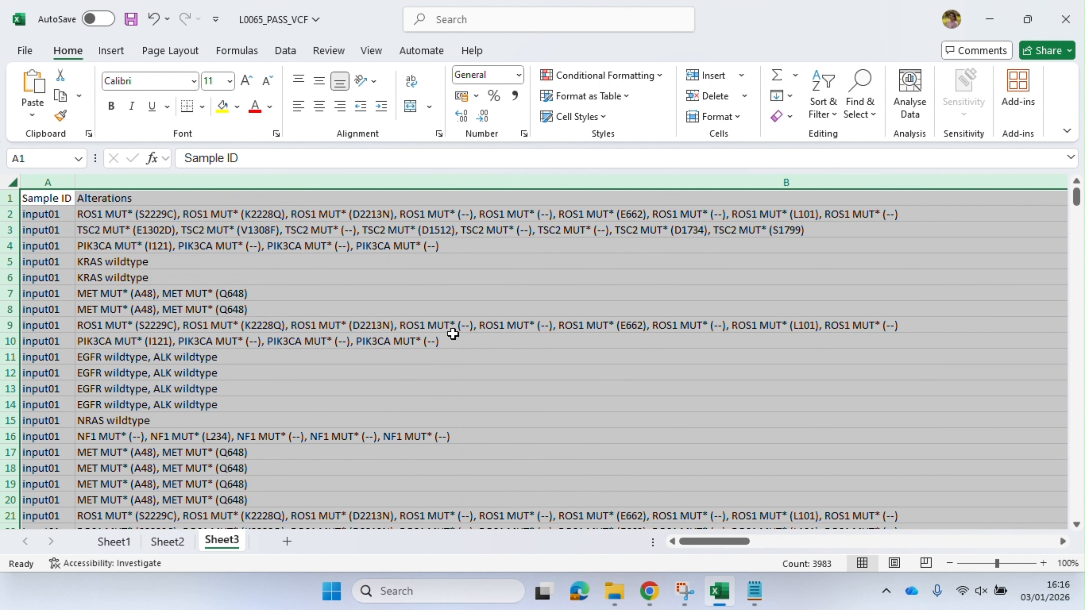
# Look through the Alterations and Biomarker columns and the lower rows of the pasted biomarkers data
pyautogui.click(567, 211)
pyautogui.hscroll(1, 802, 316)
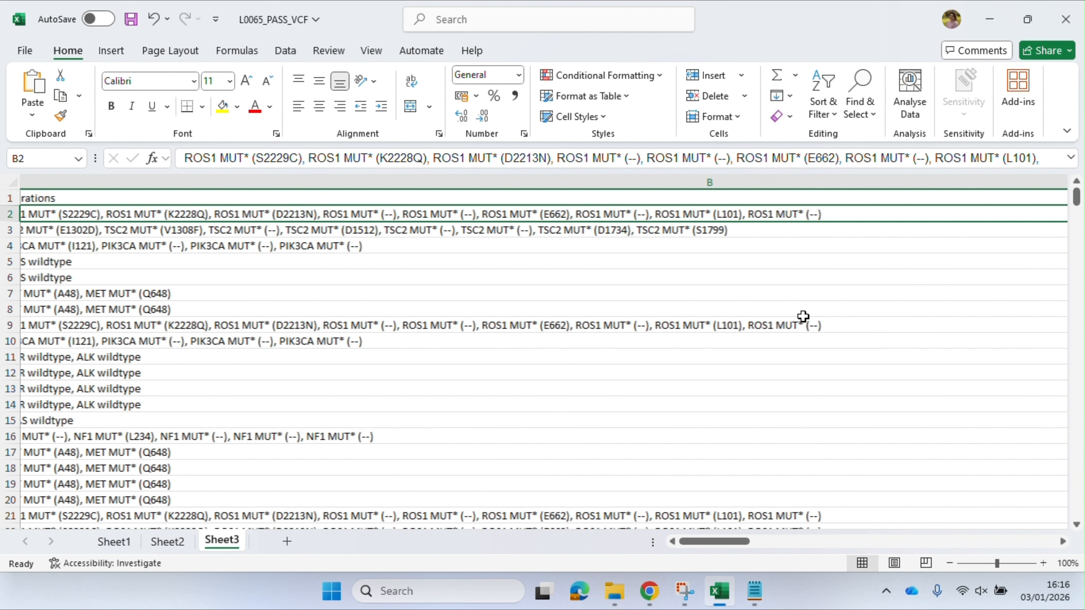
pyautogui.hscroll(4, 803, 316)
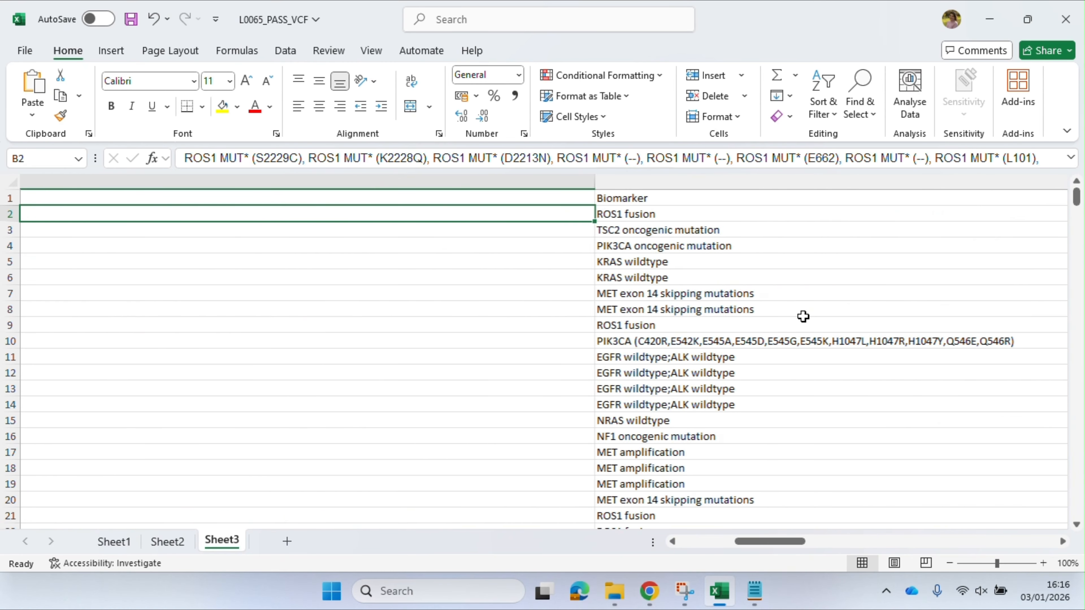
pyautogui.hscroll(-3, 803, 316)
pyautogui.hscroll(-2, 316, 344)
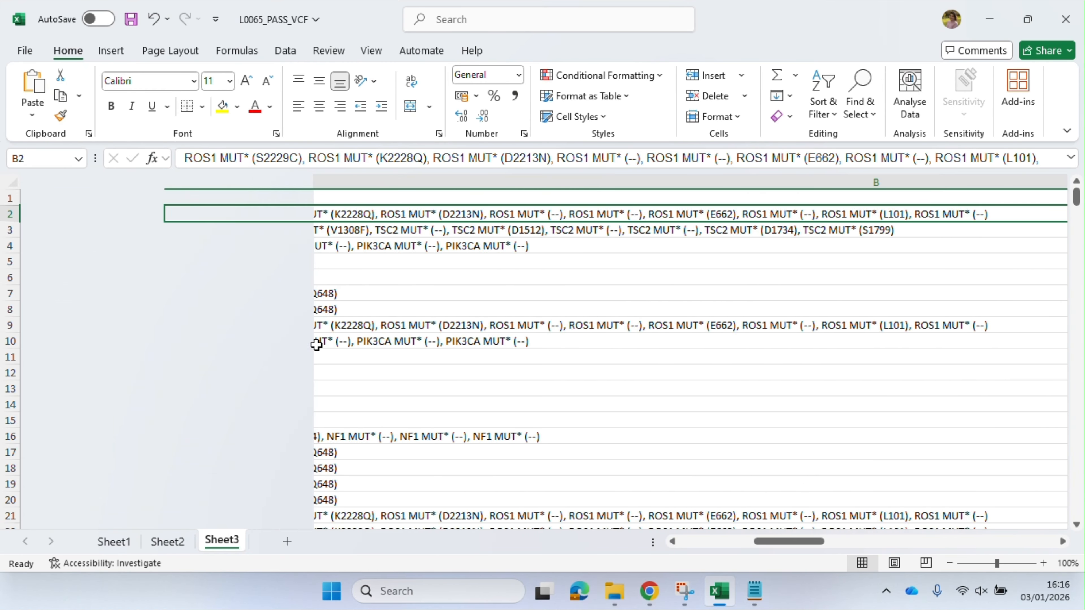
pyautogui.hscroll(-2, 316, 344)
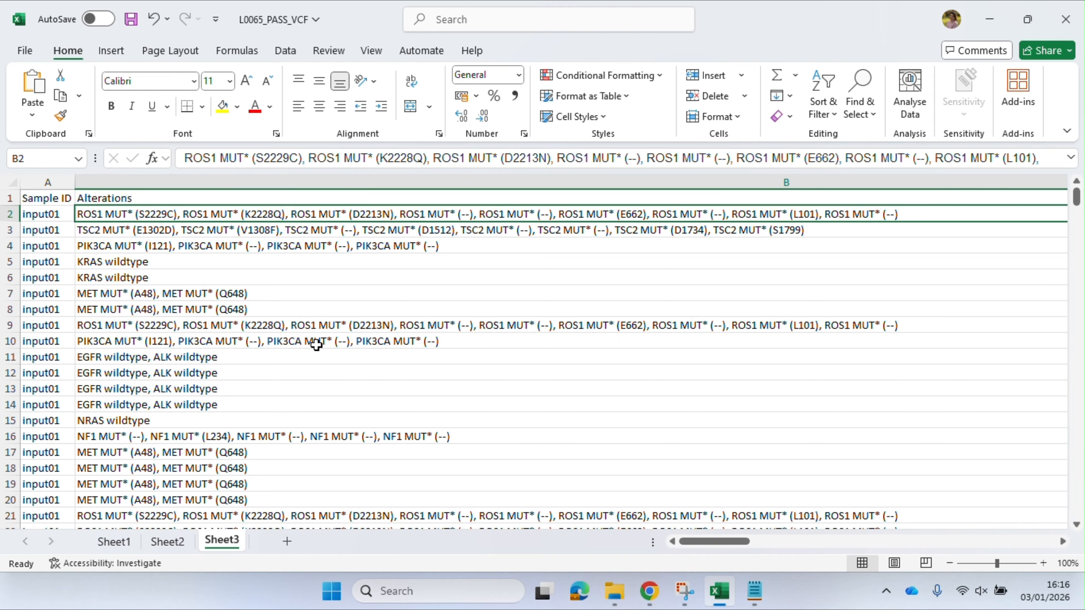
pyautogui.scroll(-20, 429, 416)
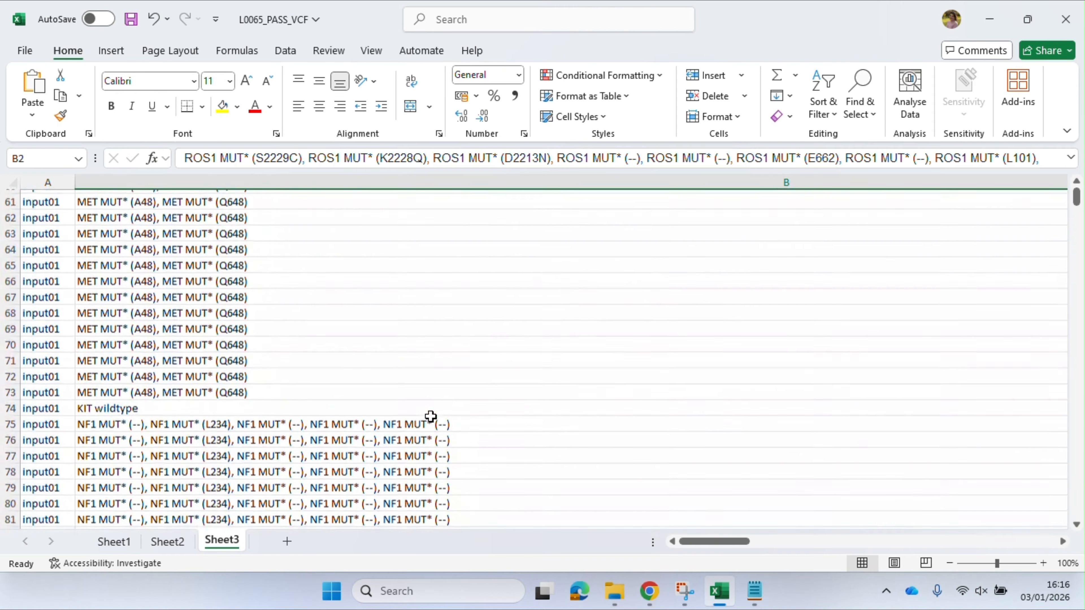
pyautogui.scroll(20, 430, 417)
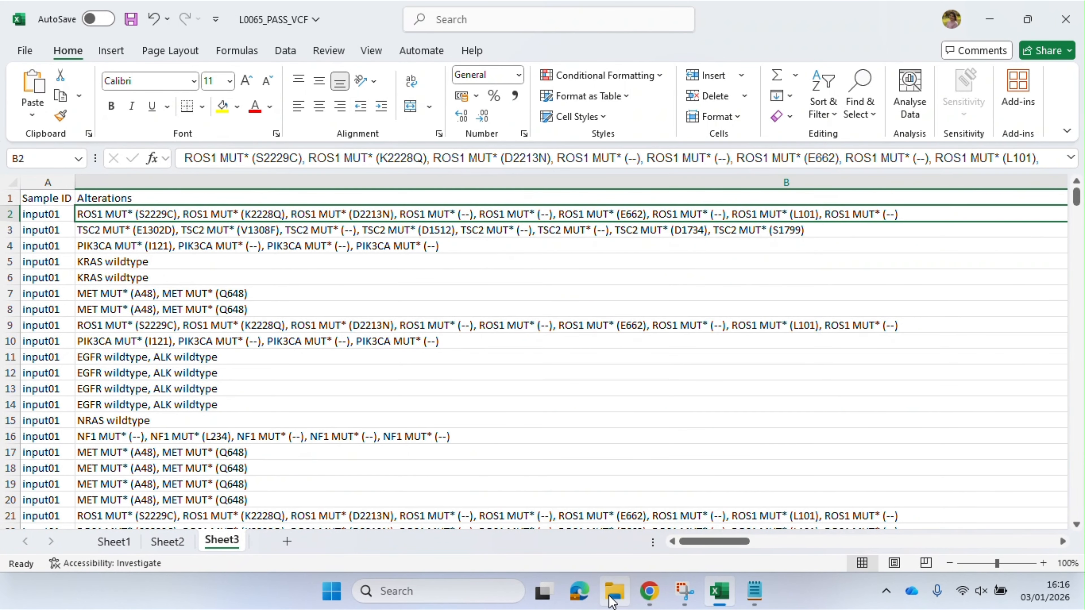
# Switch to File Explorer, open the input01 TSV file from cgi_l0065_results to view its contents, and close Notepad
pyautogui.click(614, 591)
pyautogui.click(254, 196)
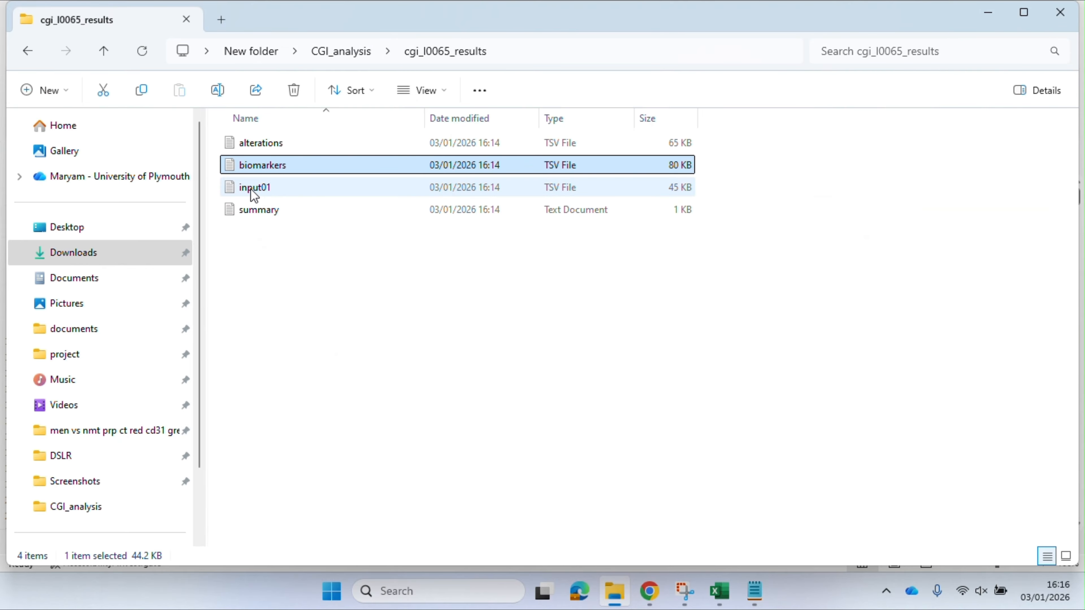
pyautogui.rightClick(256, 196)
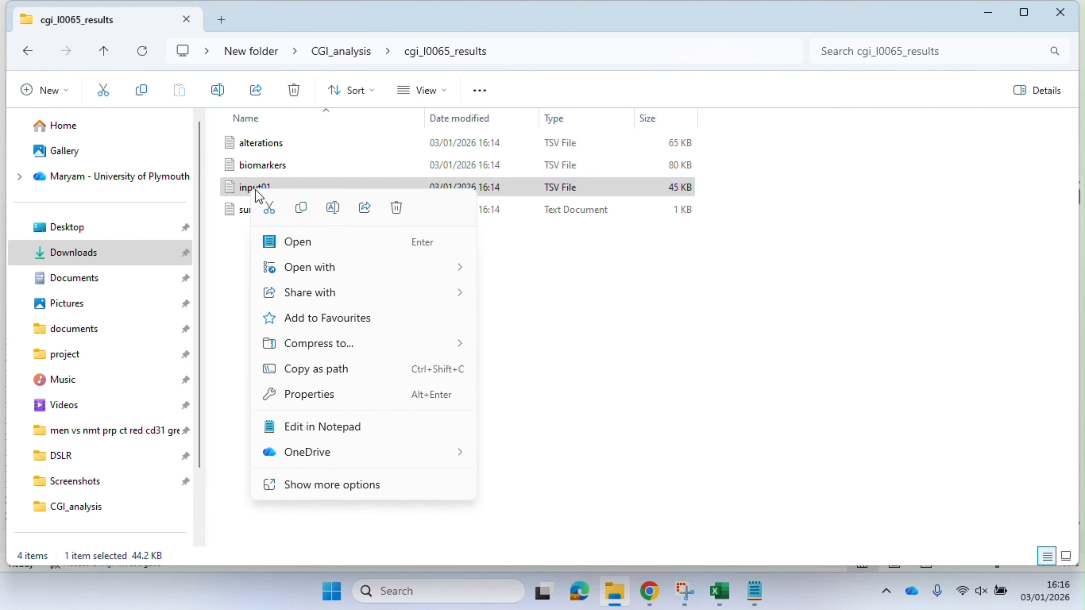
pyautogui.click(287, 242)
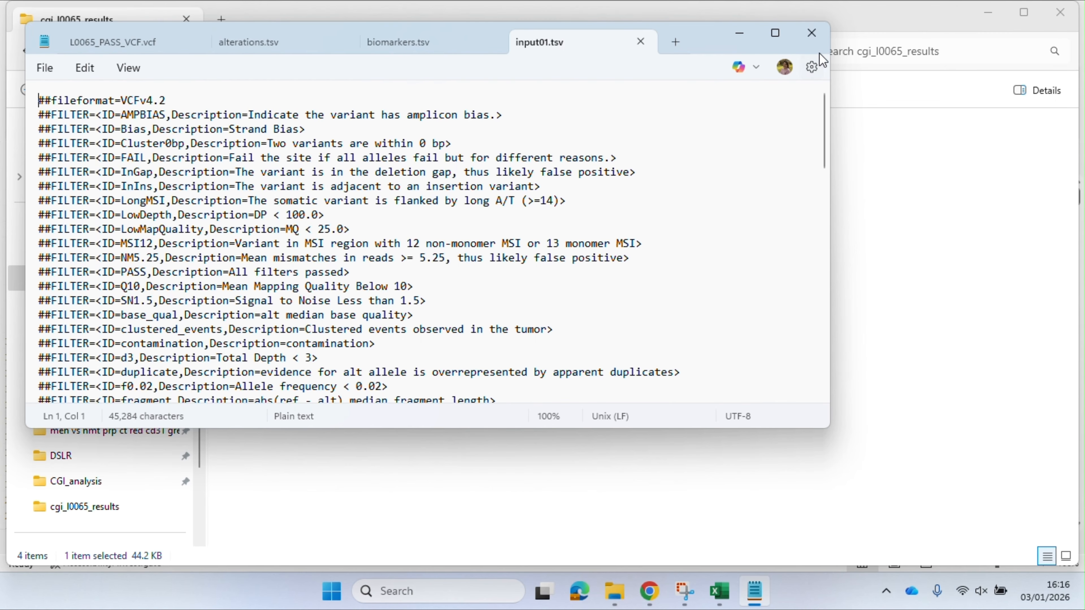
pyautogui.click(818, 42)
# Open the summary text file, read its input, alterations and biomarkers sections, and close Notepad
pyautogui.click(256, 210)
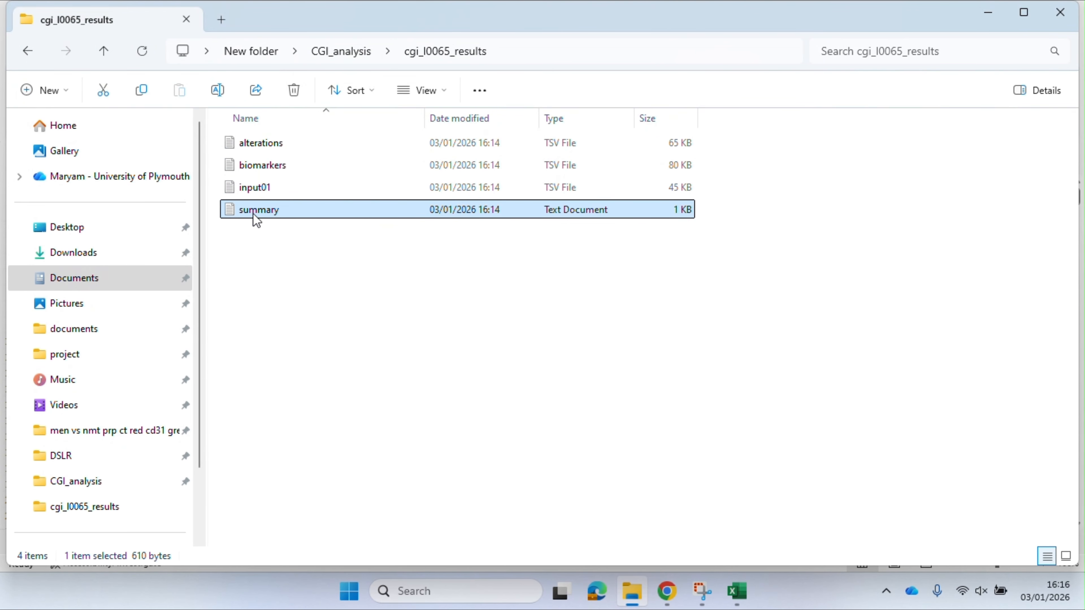
pyautogui.rightClick(254, 216)
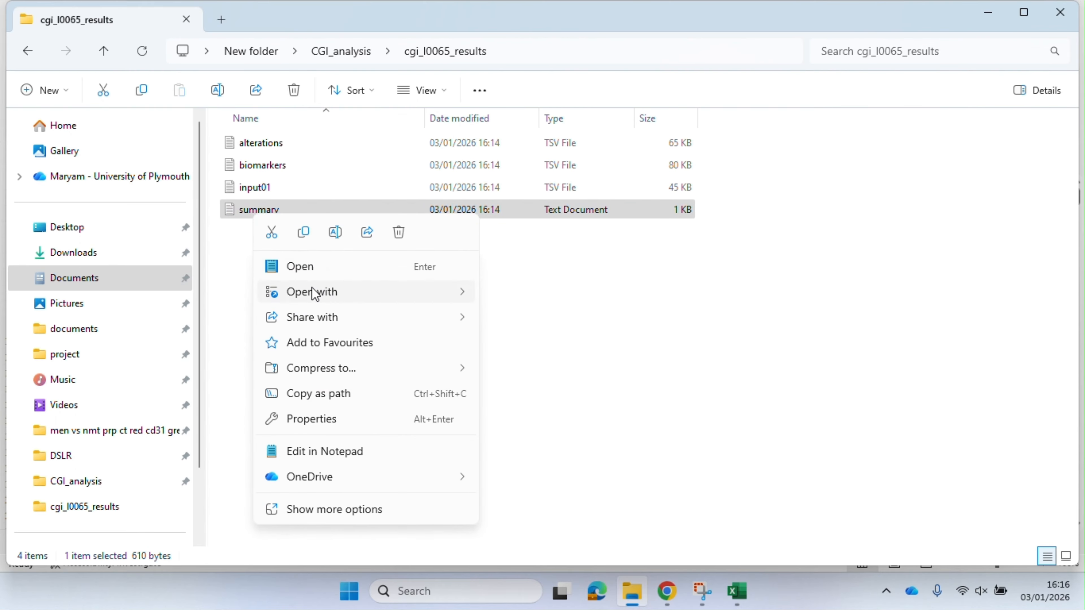
pyautogui.click(301, 269)
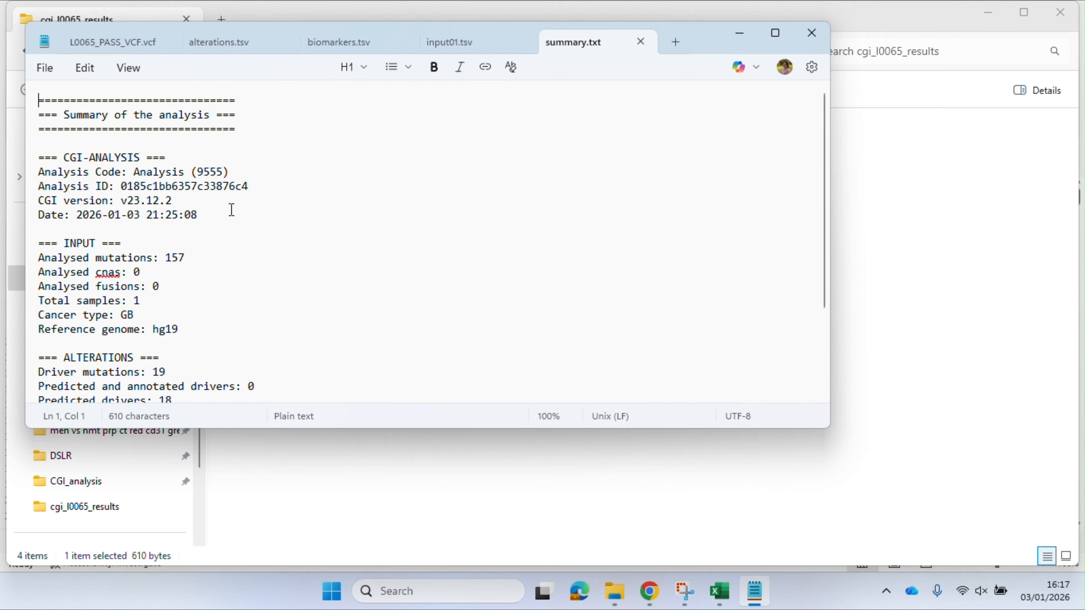
pyautogui.scroll(-1, 230, 213)
pyautogui.scroll(-1, 230, 218)
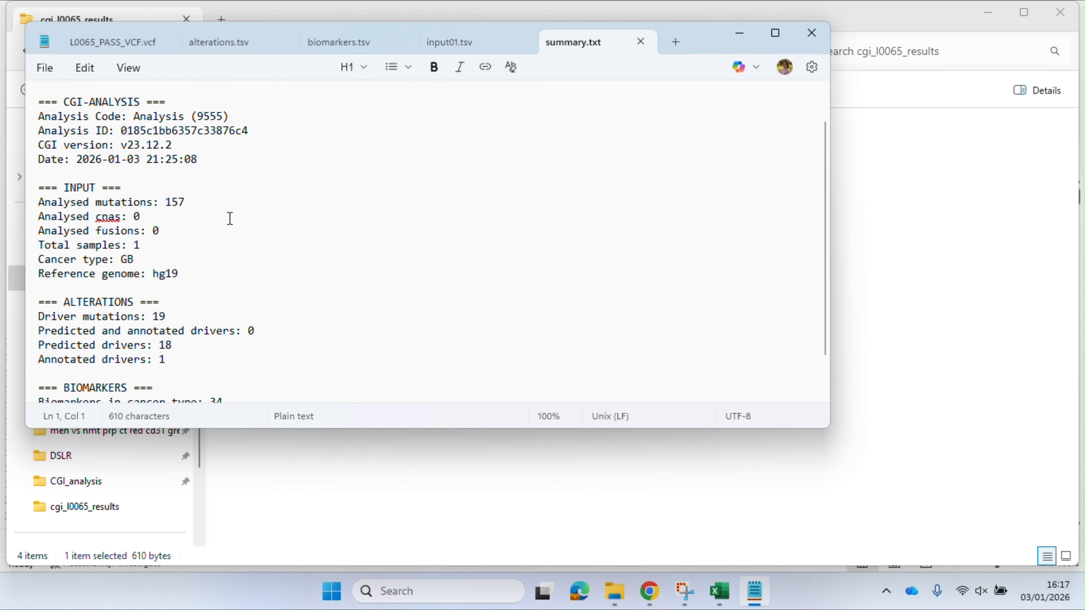
pyautogui.scroll(-1, 229, 218)
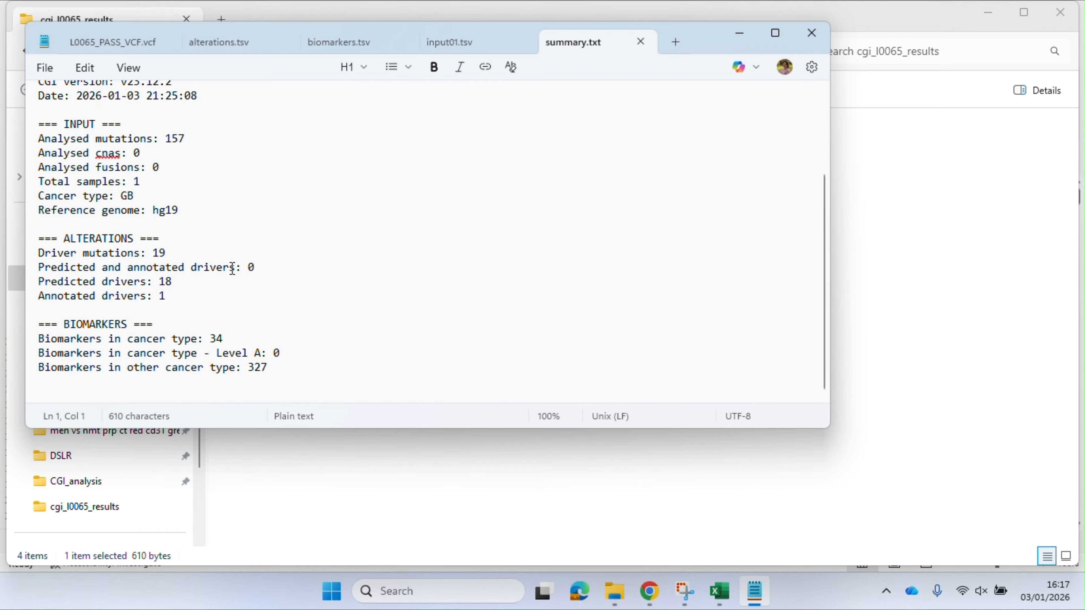
pyautogui.click(791, 34)
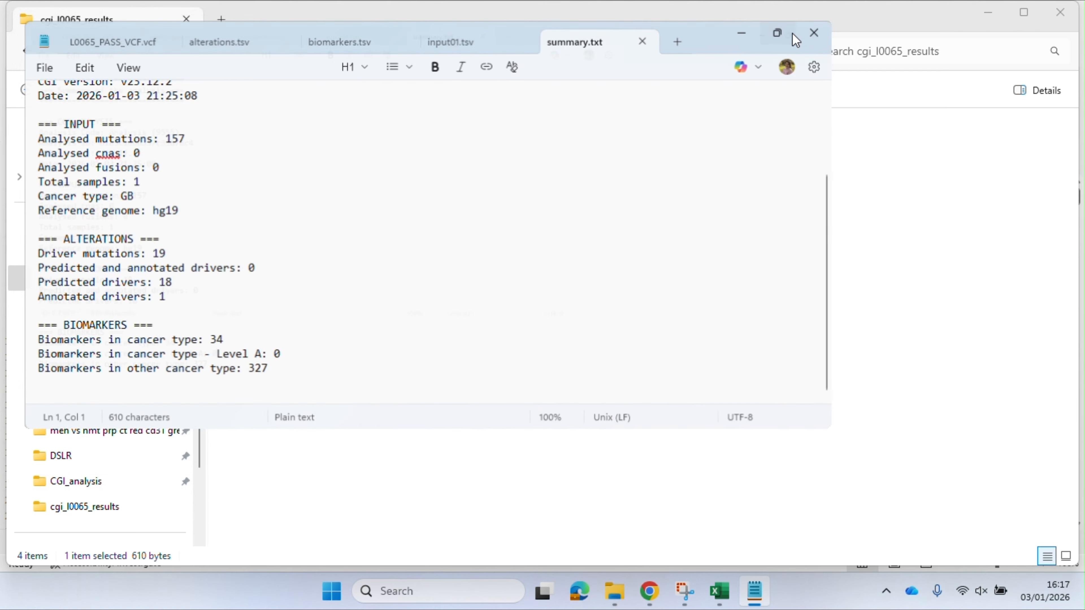
pyautogui.click(1063, 12)
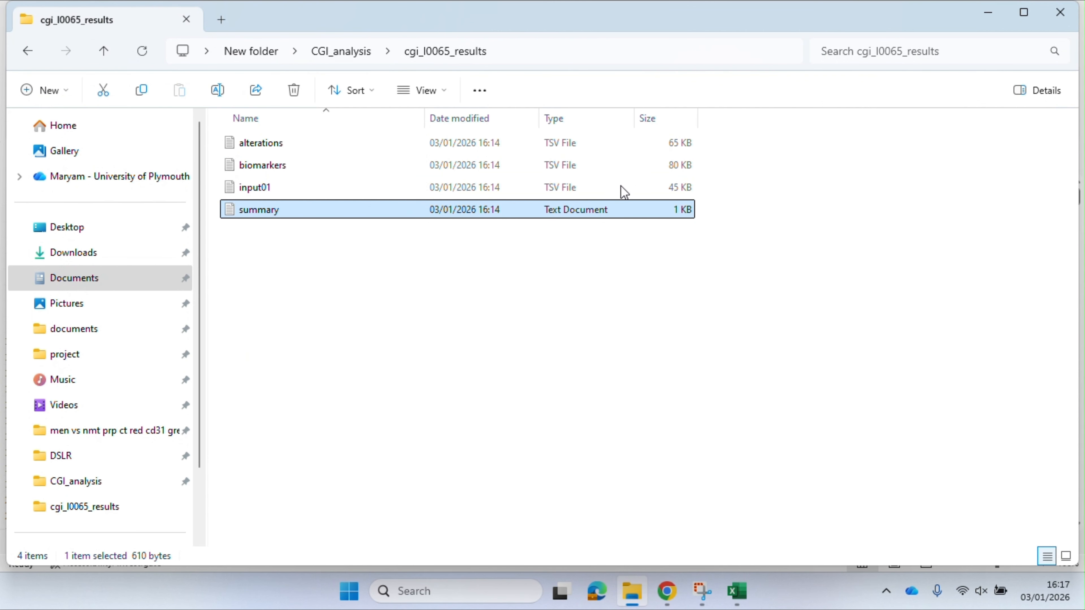